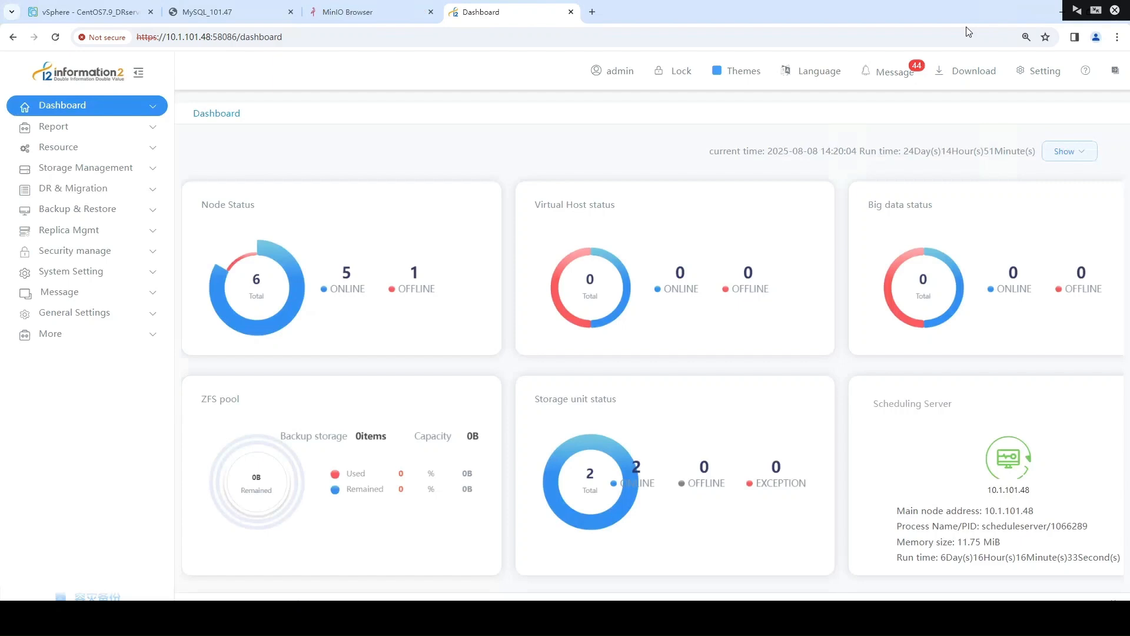
Review the management console's address, the MinIO bucket page and the MySQL_101.47 console, and return to the dashboard
click(518, 37)
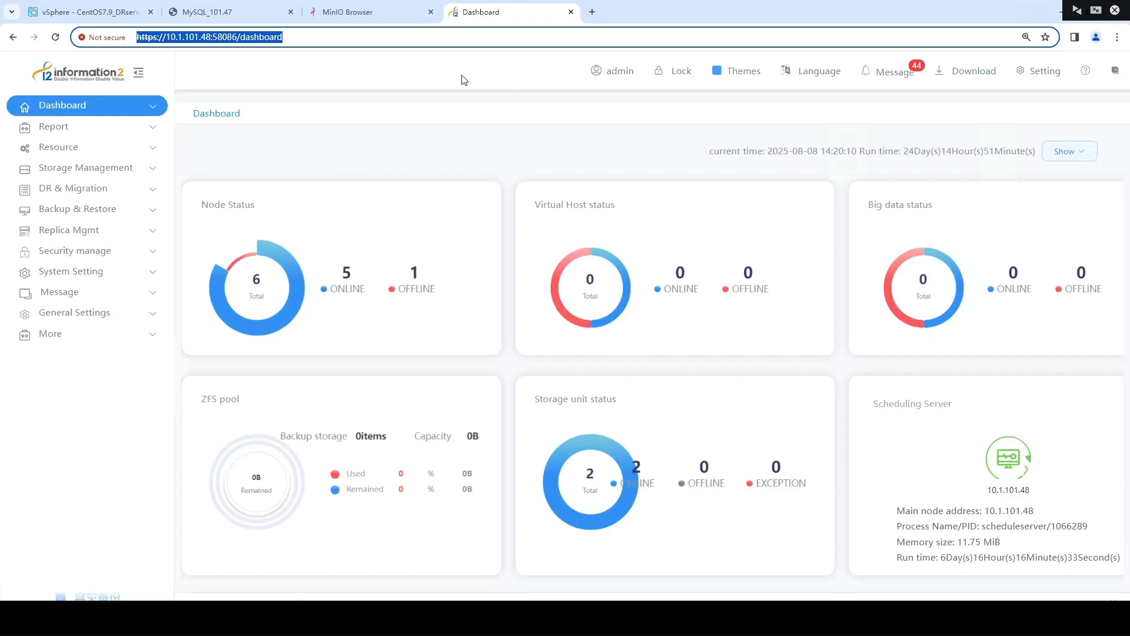
click(359, 7)
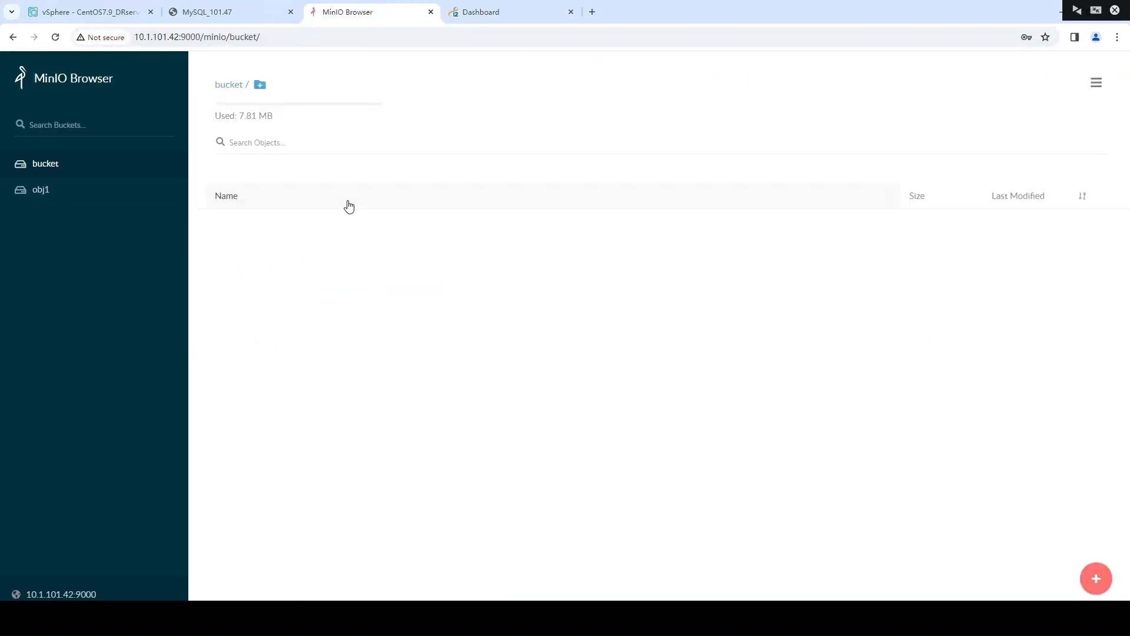
click(224, 14)
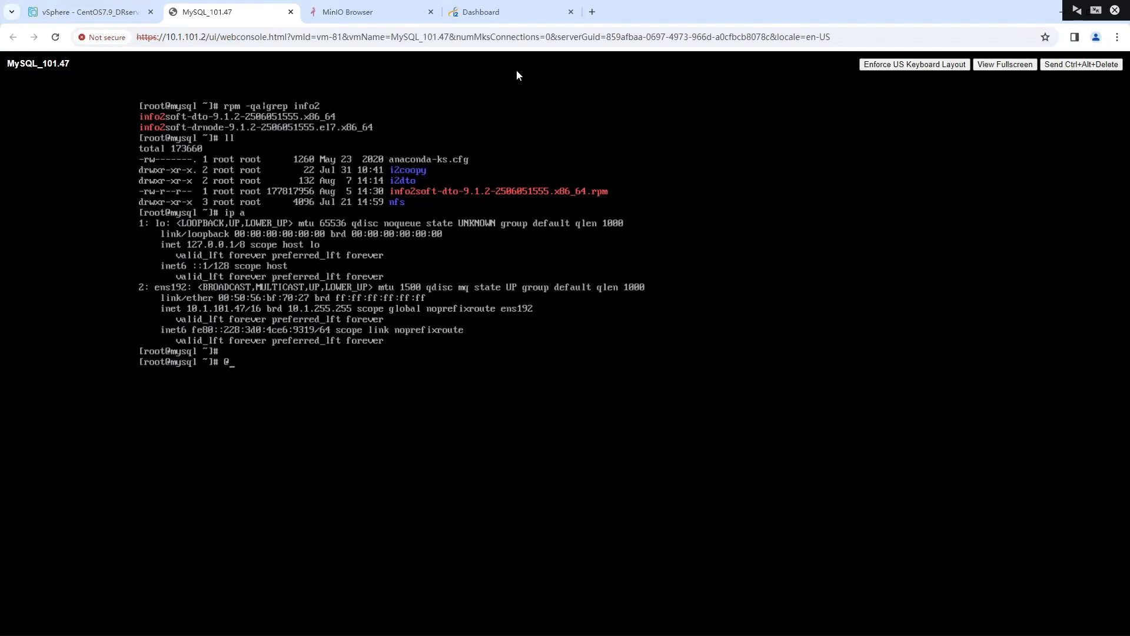
click(510, 10)
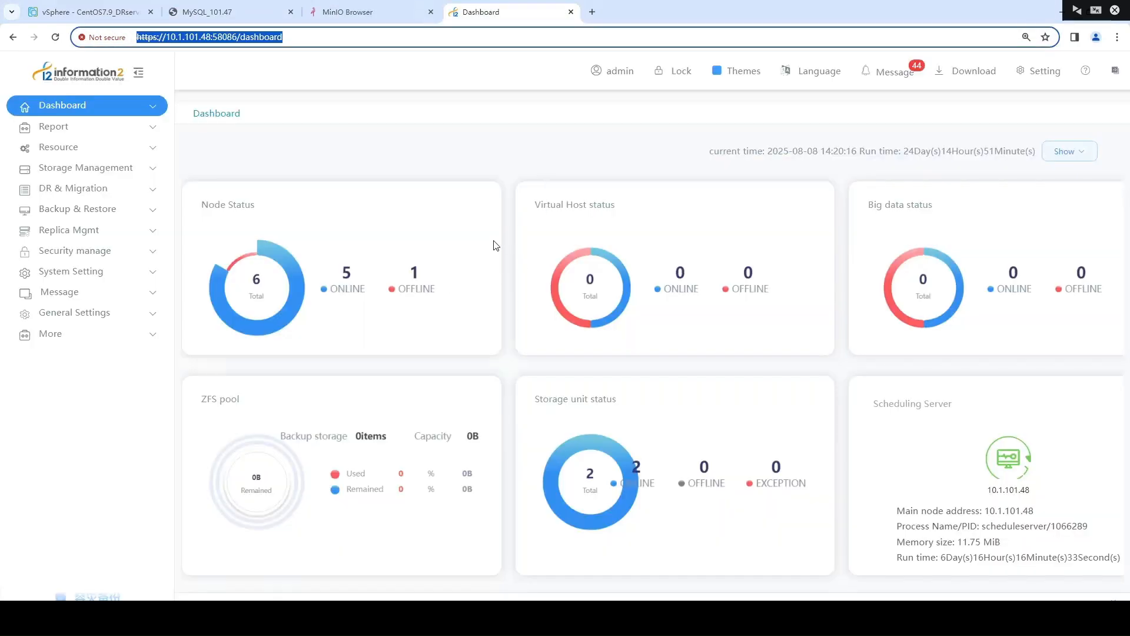
click(495, 245)
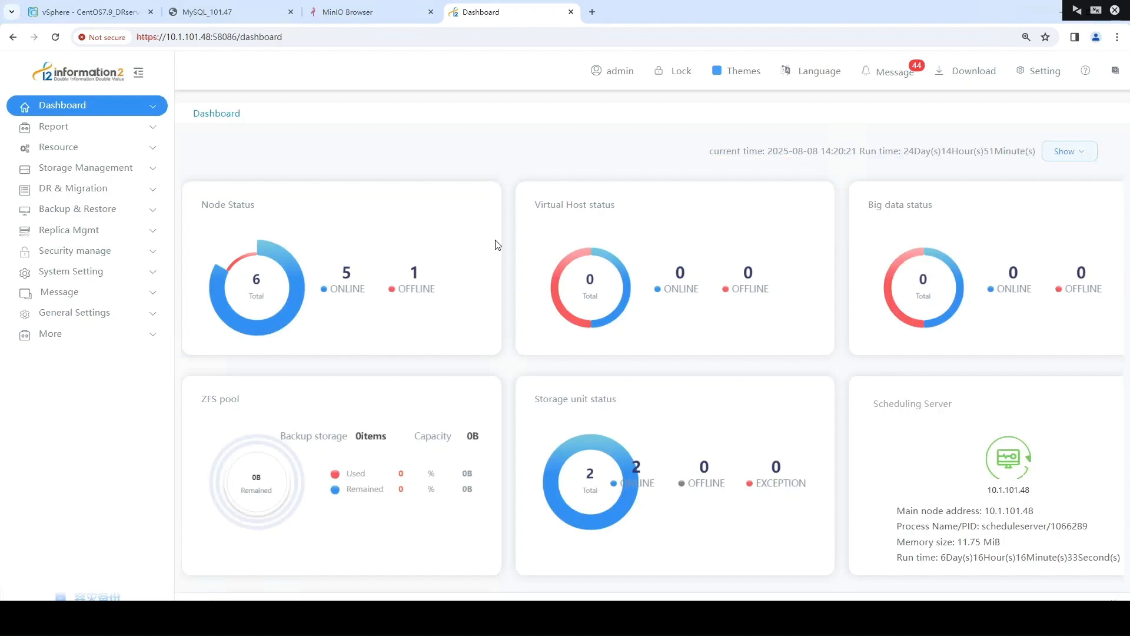
Open the DTO host list under the DR backup resources and select DTO_host_47 to check its entry
click(151, 150)
click(143, 168)
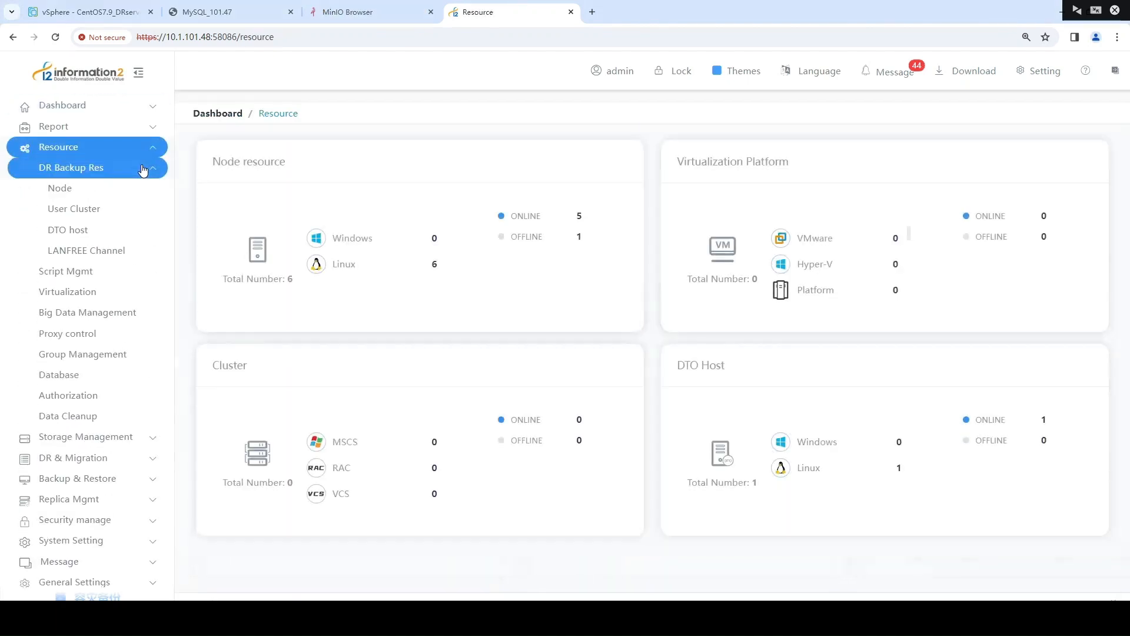
click(117, 192)
click(99, 233)
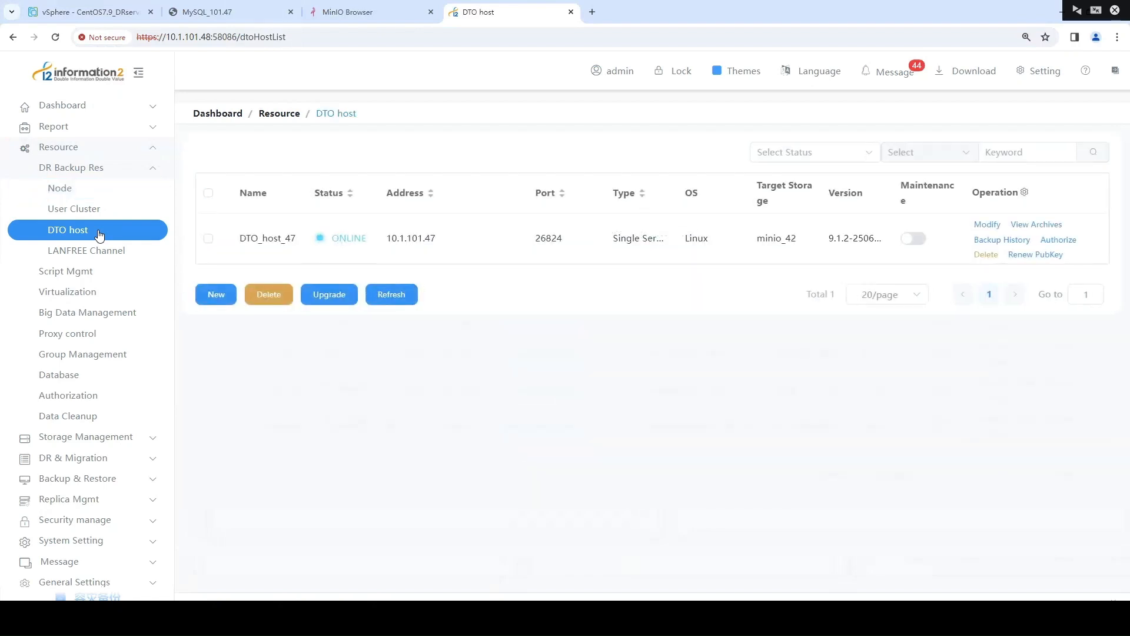
click(207, 239)
Check the minio_42 entry among the object storage media and view the registered object buckets
click(151, 437)
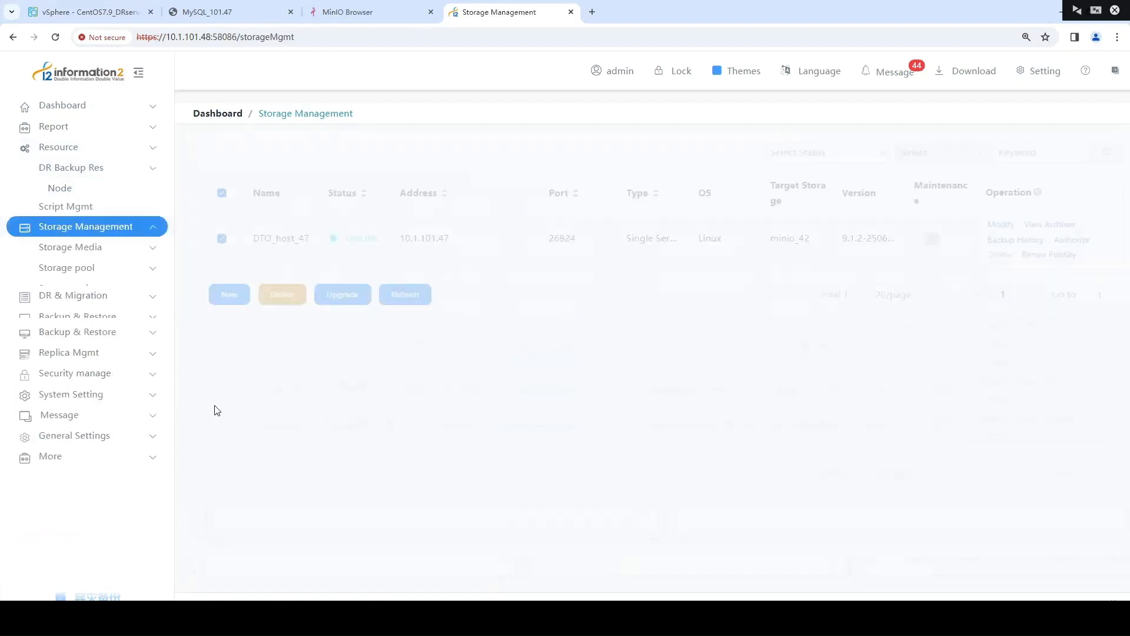
click(150, 194)
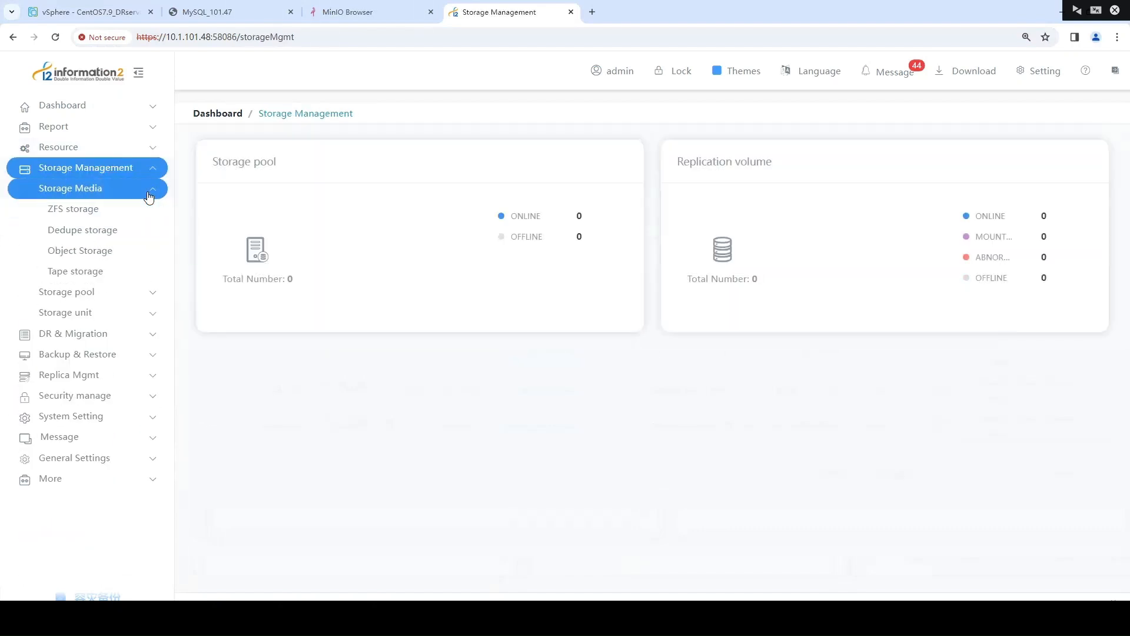
click(134, 251)
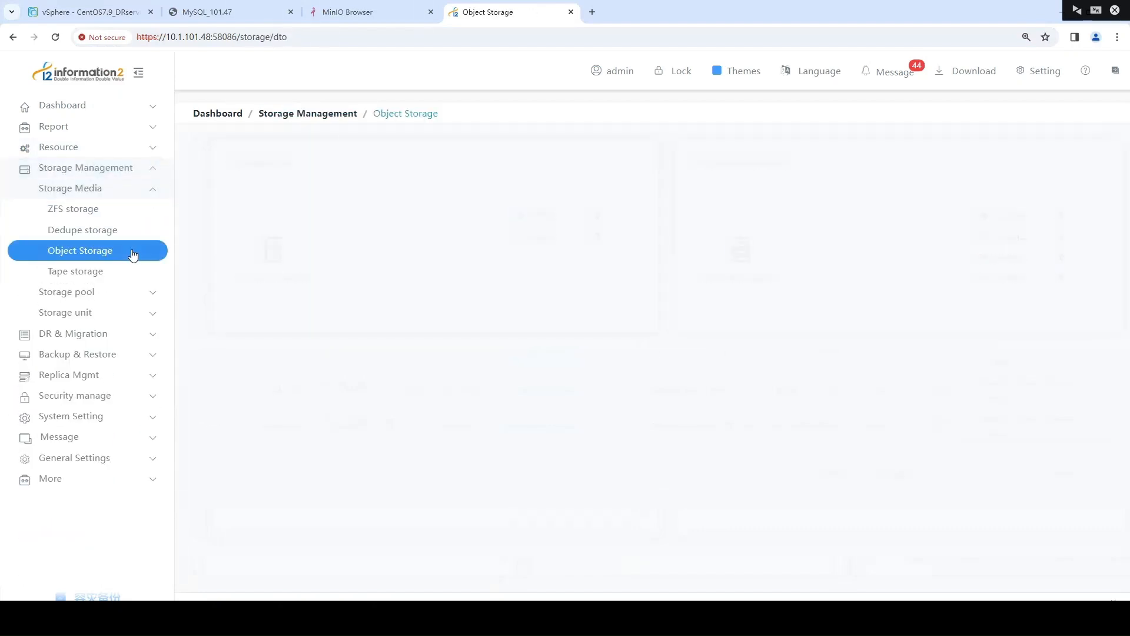
click(208, 273)
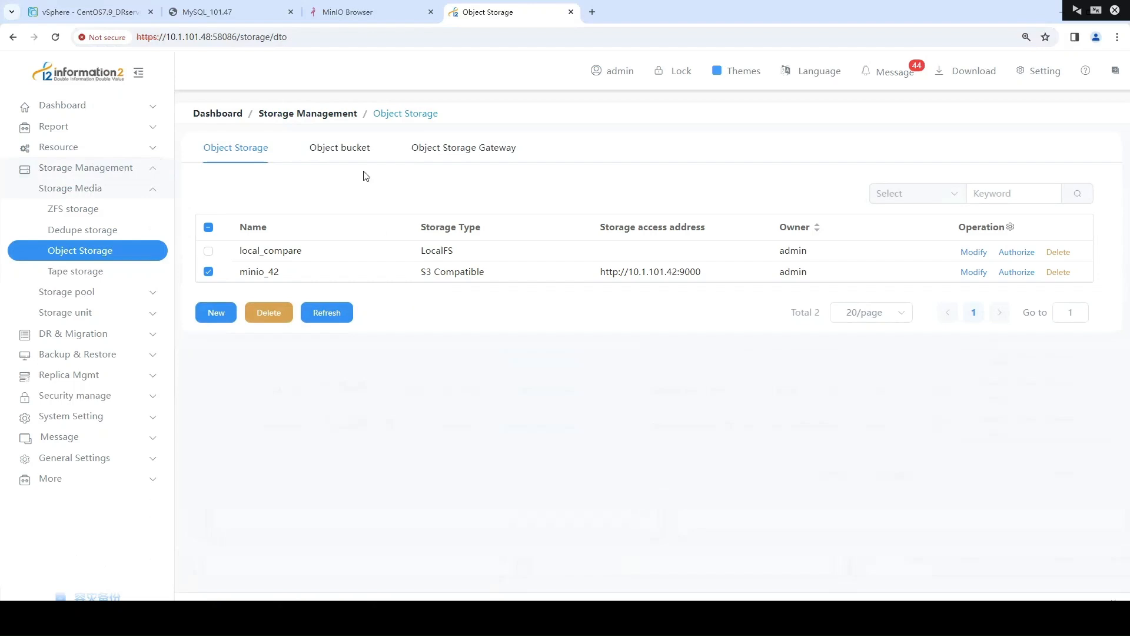
click(336, 155)
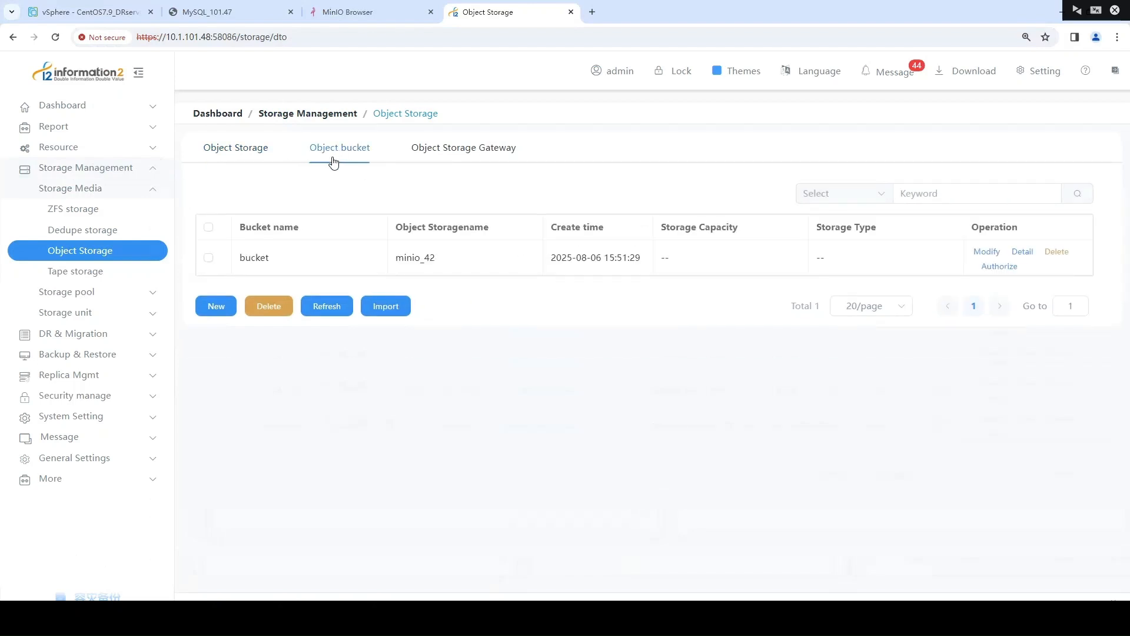
Open the object bucket import form, choose minio_42 as the object storage and examine the buckets it offers
click(381, 310)
click(370, 168)
click(351, 200)
click(370, 262)
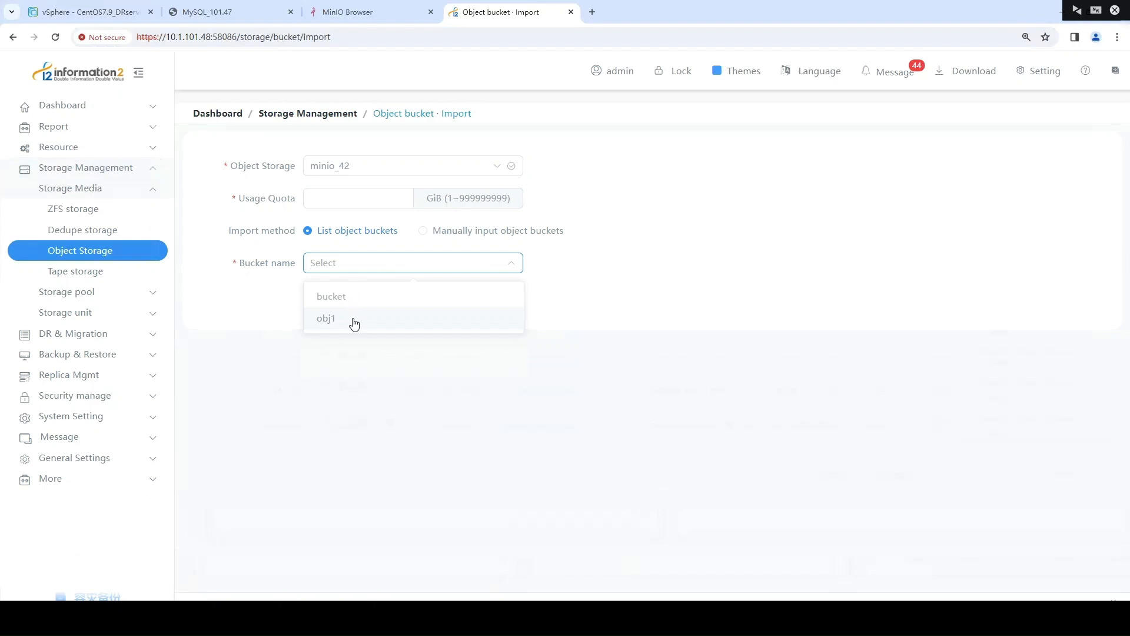
click(232, 296)
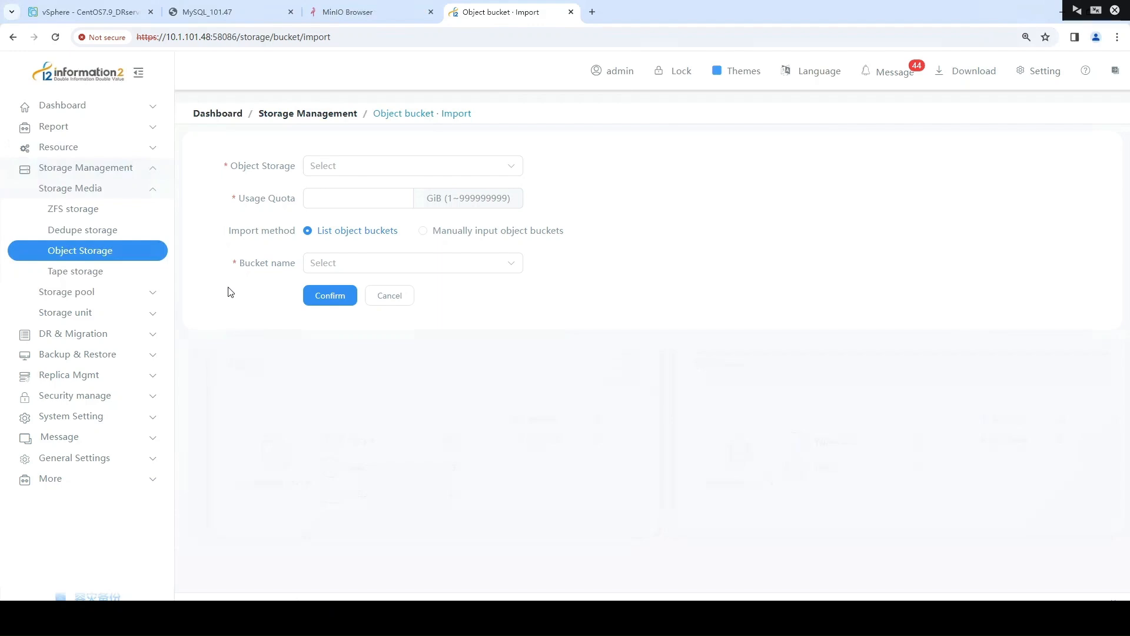
Start a new sync rule in the object storage sync section of DR & Migration
click(148, 333)
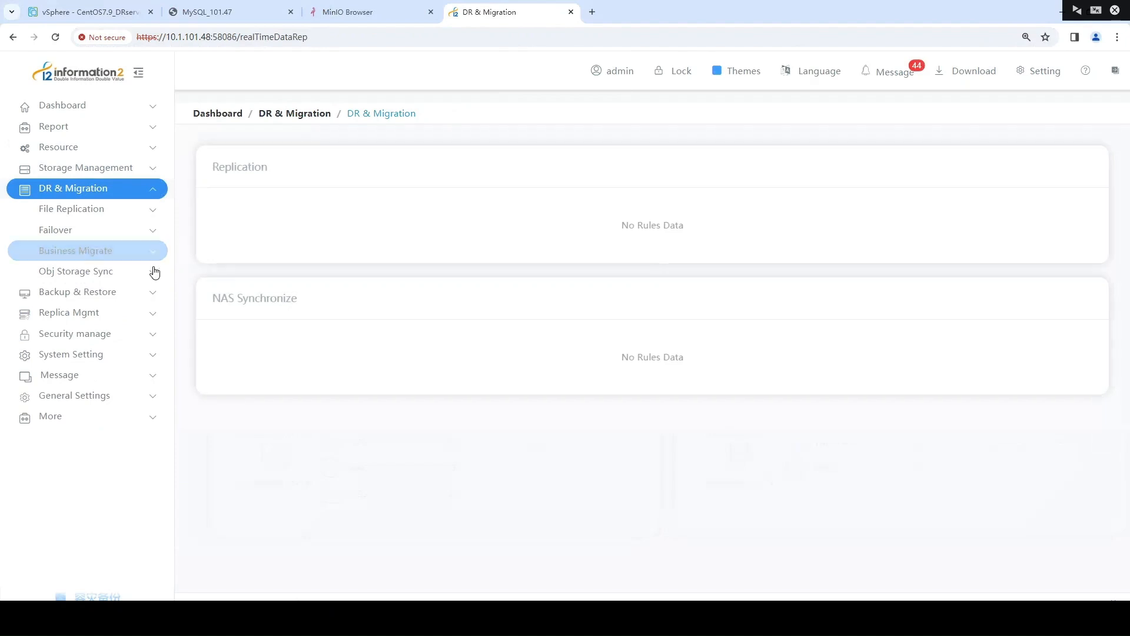
click(151, 271)
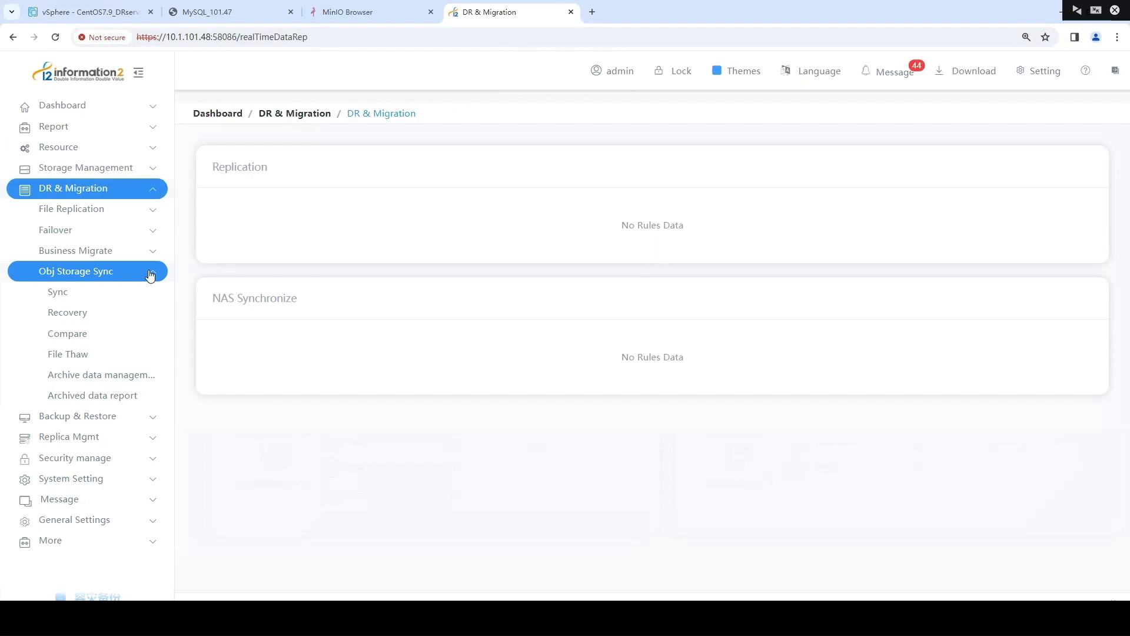
click(116, 296)
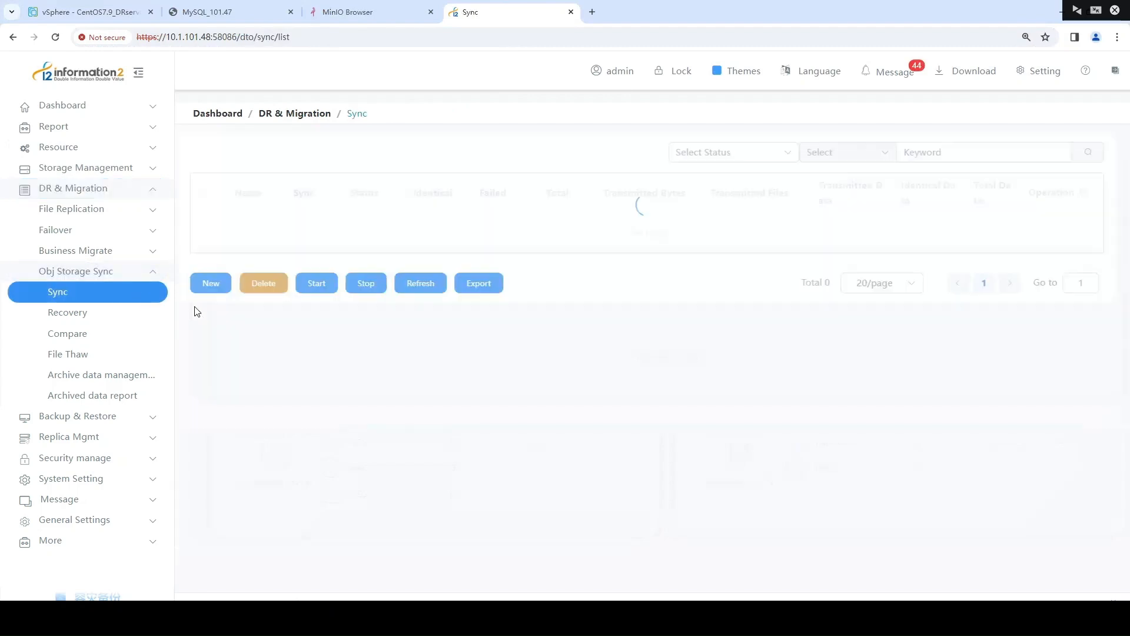
click(216, 283)
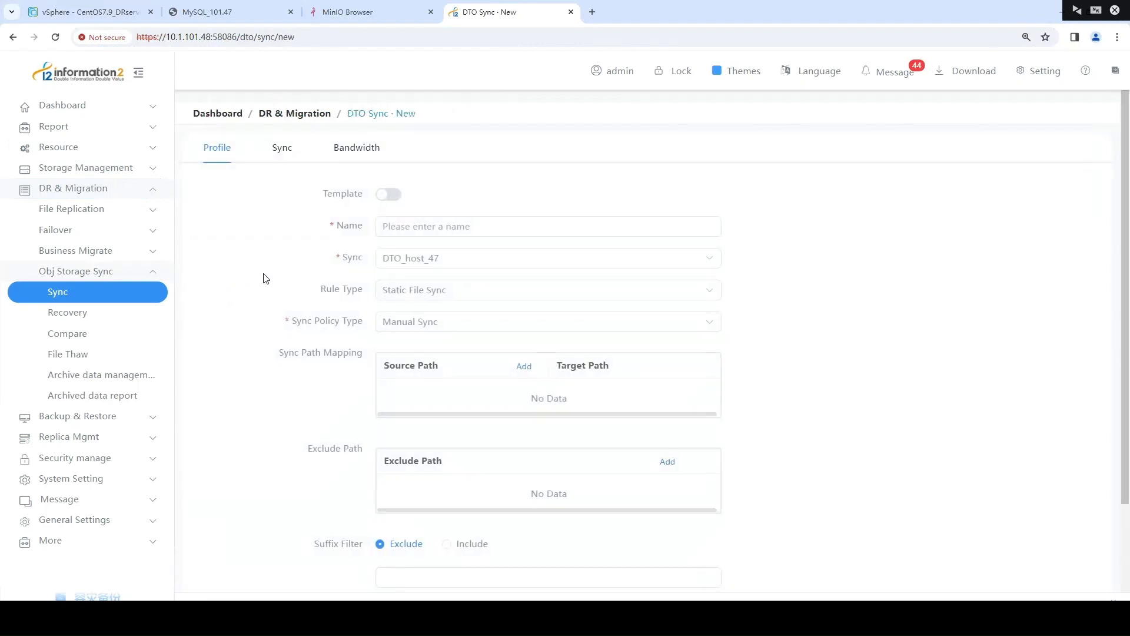
Name the rule "sync", keeping DTO_host_47 as the sync host and Manual Sync as the sync policy type
click(440, 225)
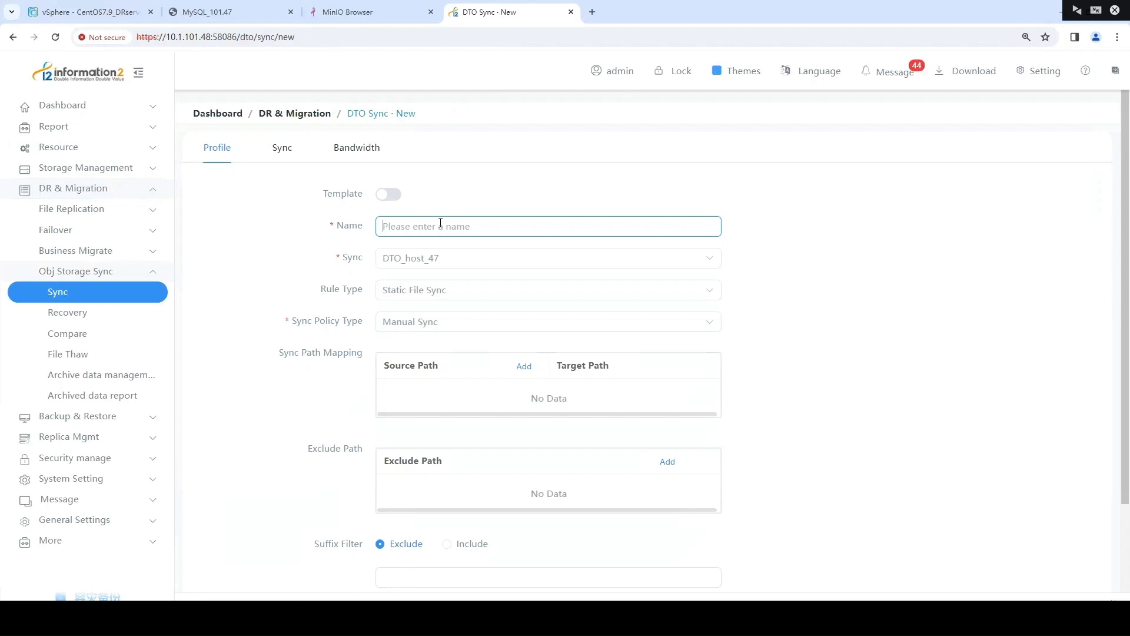
text(sync)
click(435, 259)
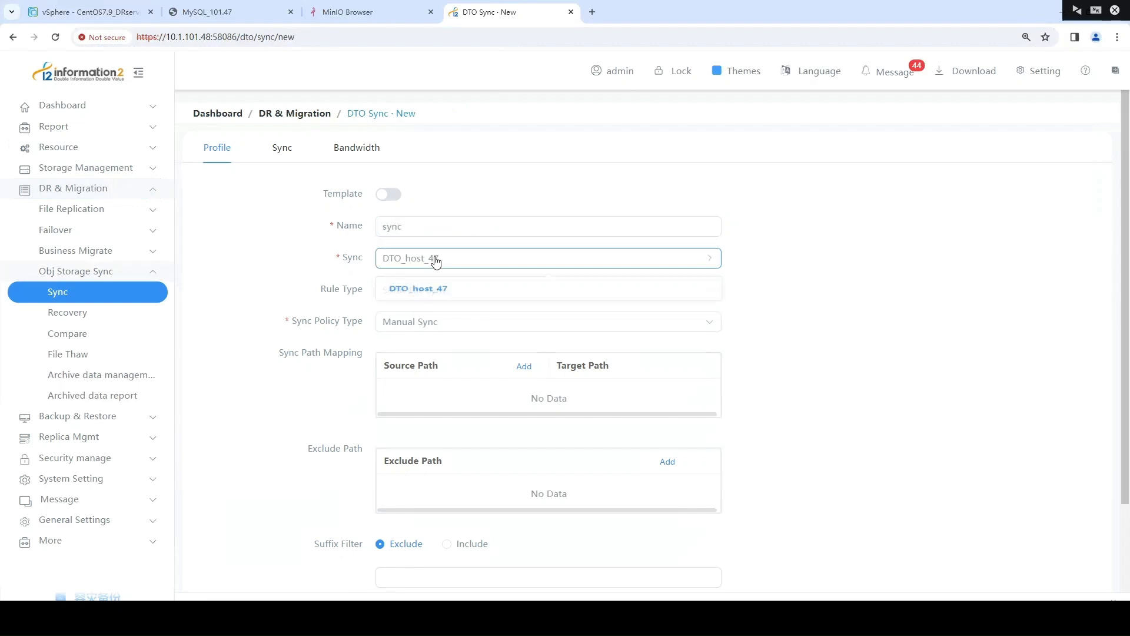
click(336, 271)
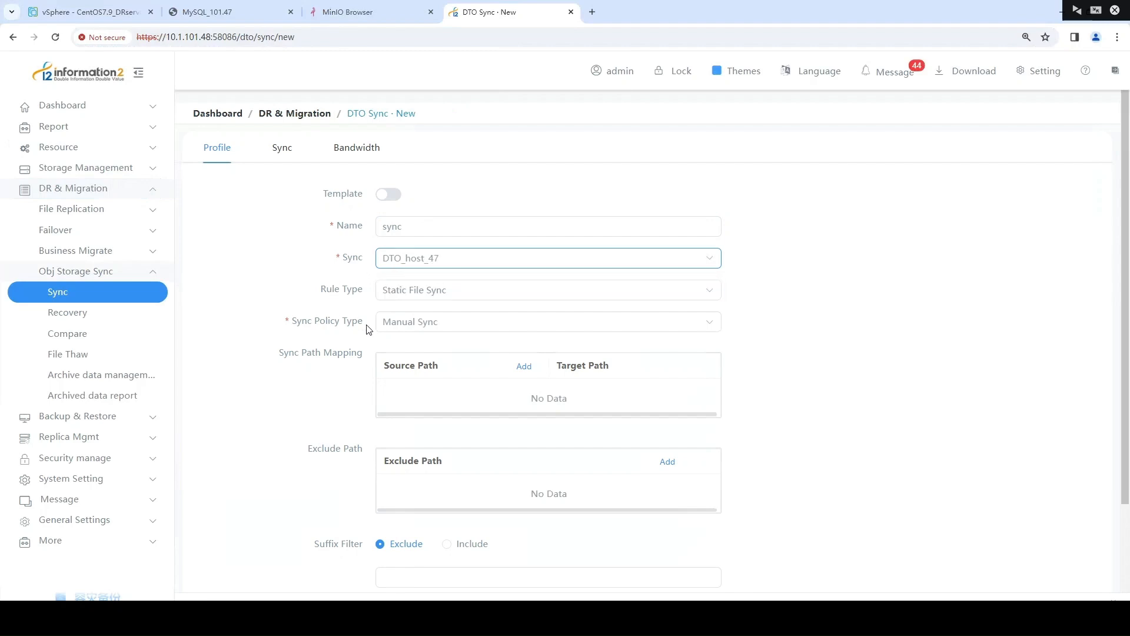
click(404, 325)
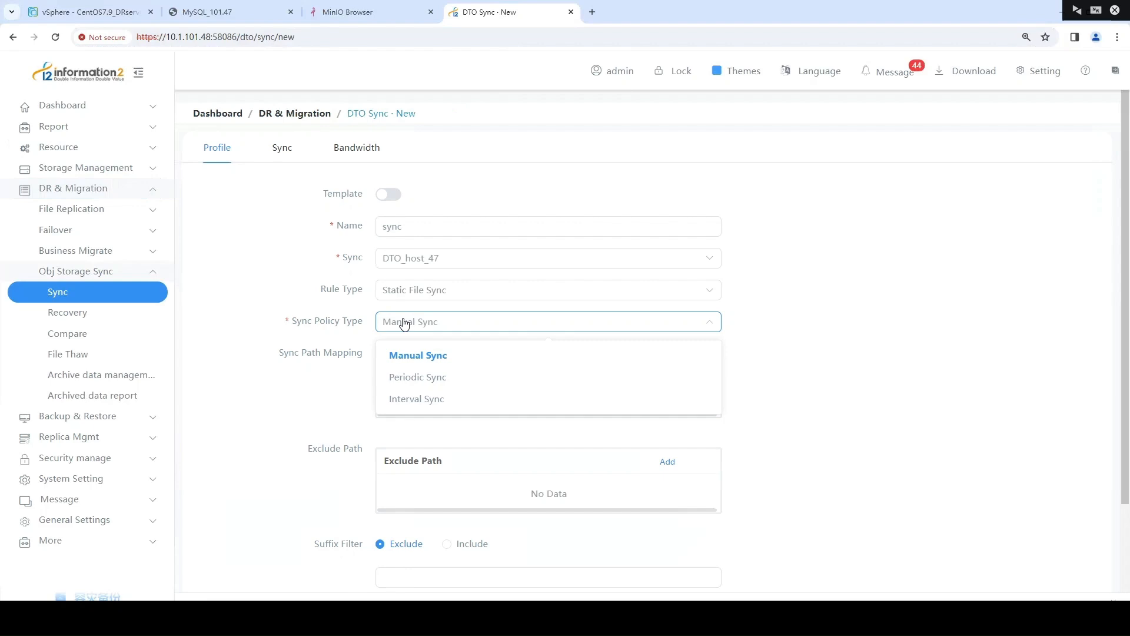
click(326, 355)
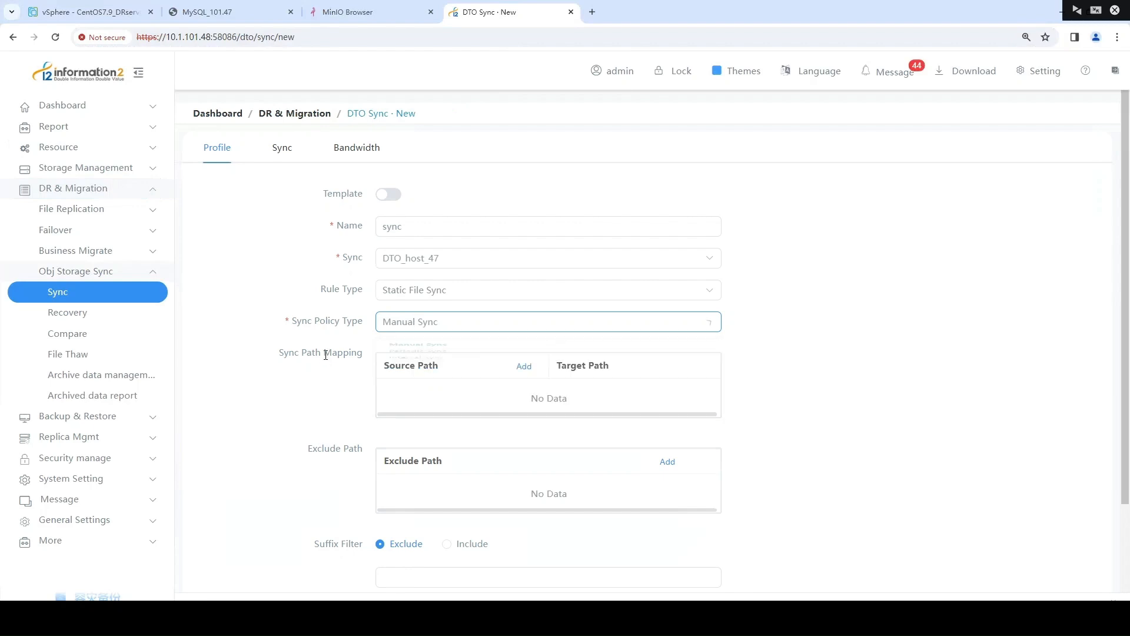
Add the directory /root/i2dto/ as the source path in the rule's sync path mapping
click(524, 367)
click(191, 195)
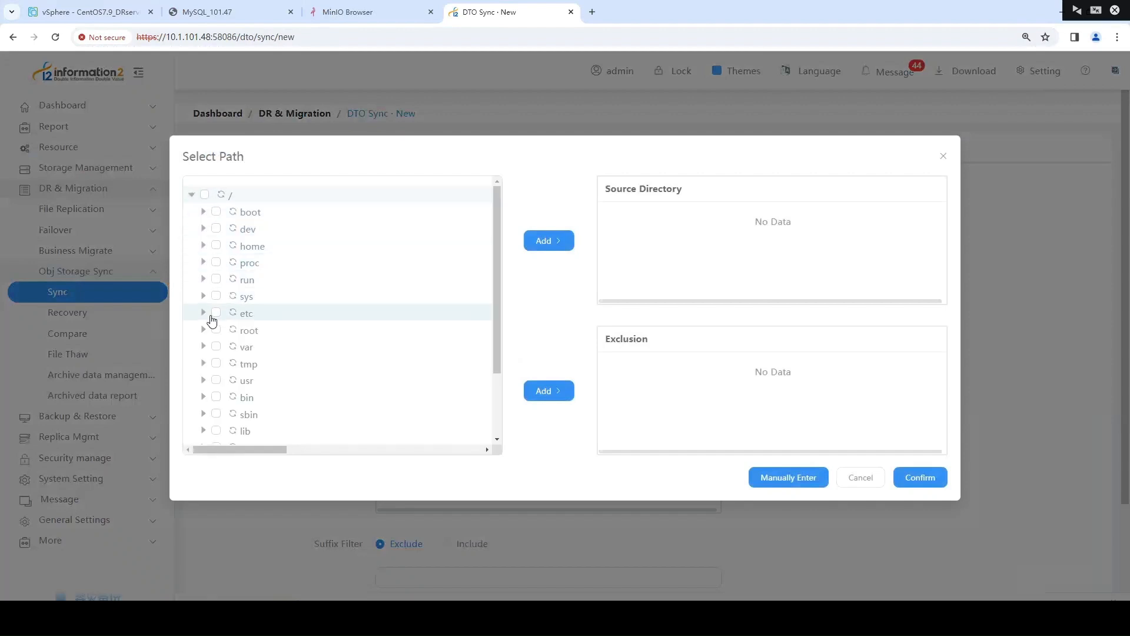
click(205, 331)
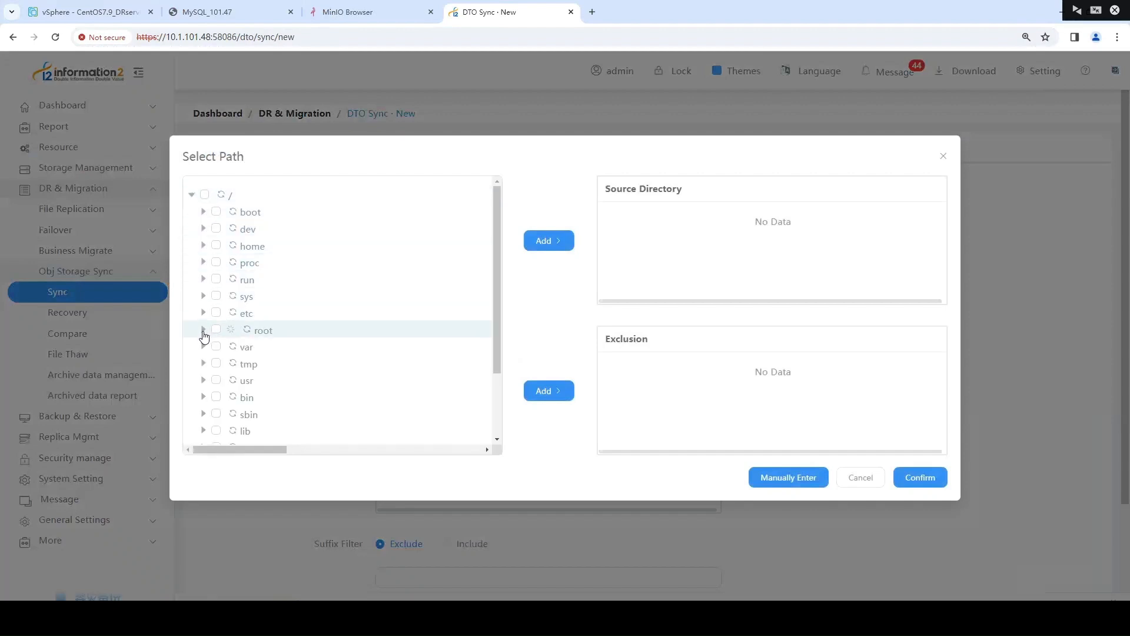
scroll(293, 330, down, 1)
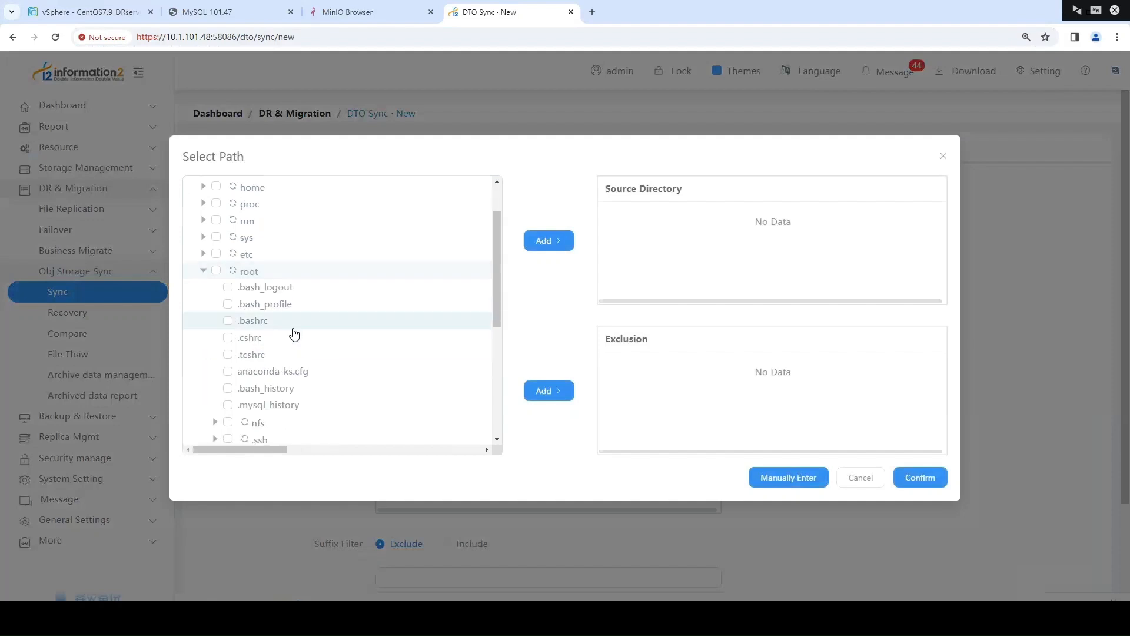
scroll(247, 383, down, 4)
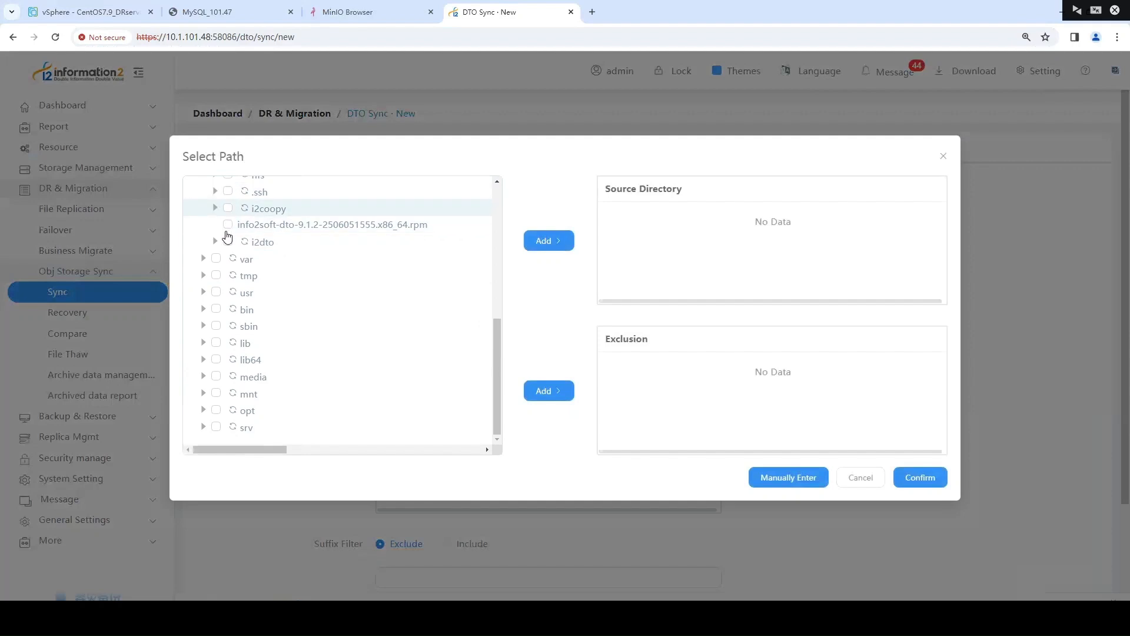
click(228, 242)
click(548, 240)
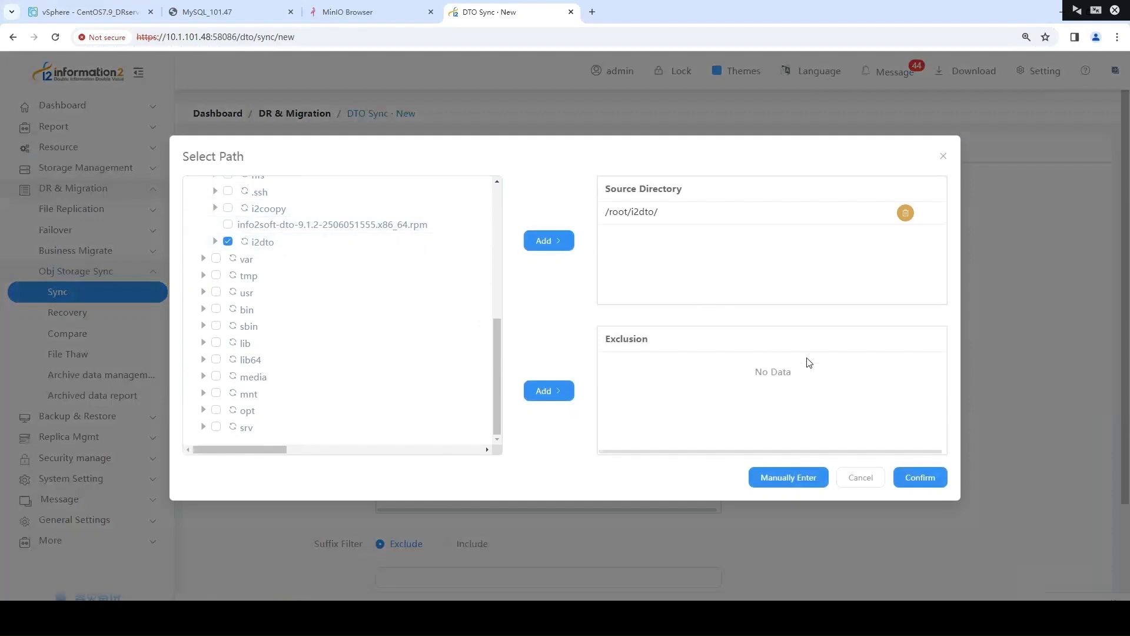
click(921, 478)
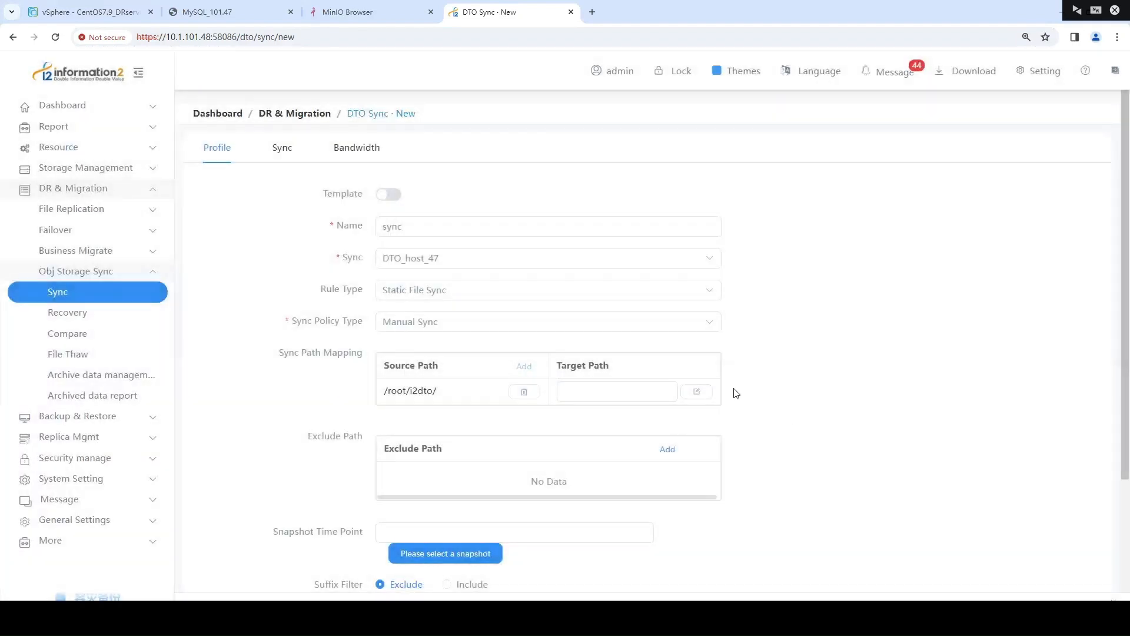
Set the target path for /root/i2dto/ to the root of the bucket named "bucket"
click(697, 392)
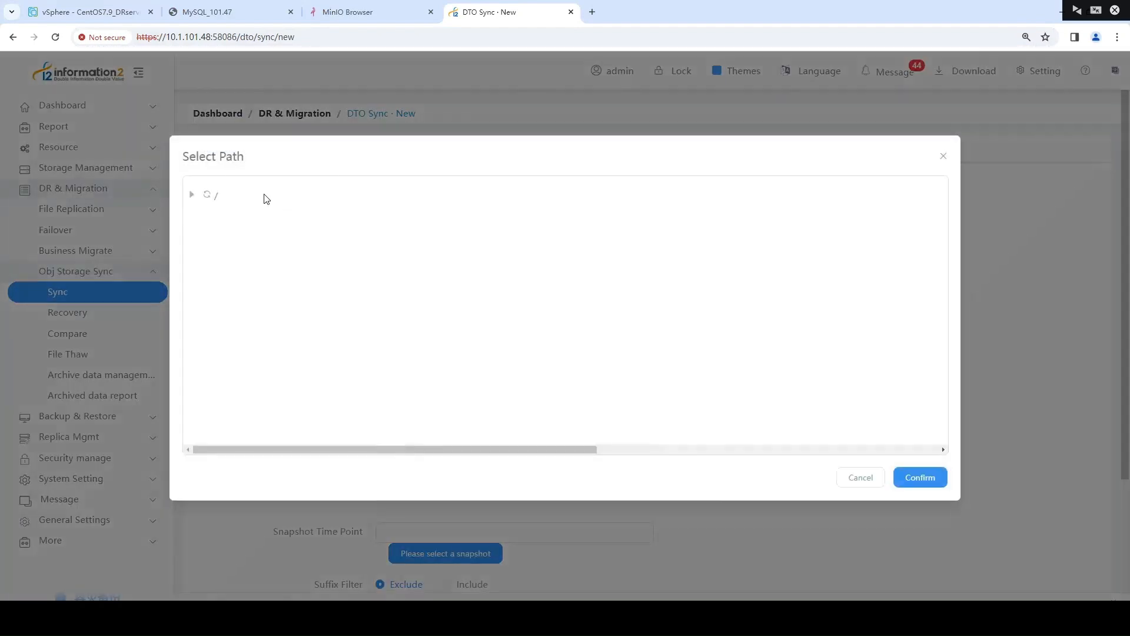
click(191, 196)
click(268, 213)
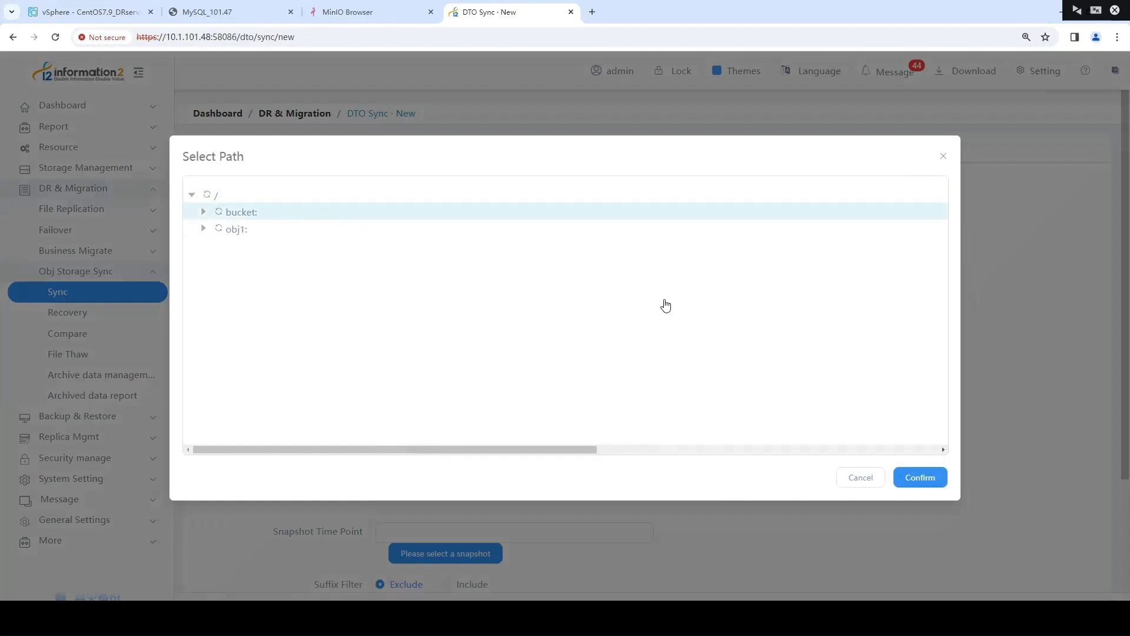
click(901, 477)
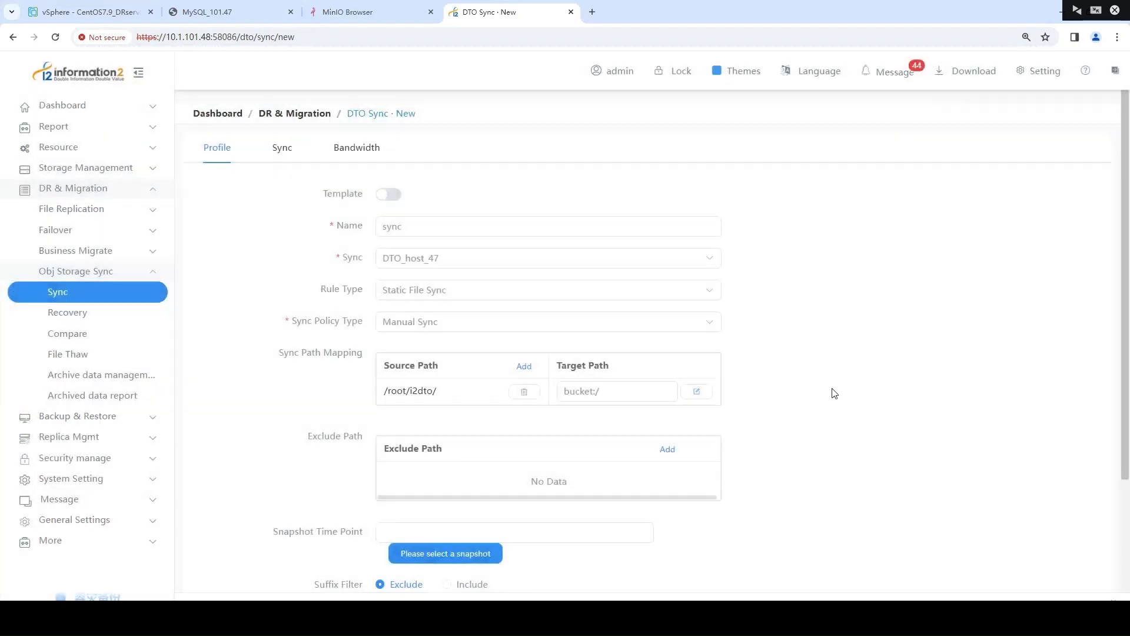
Review the rule's snapshot and filter options, and open its Sync settings
scroll(763, 365, down, 3)
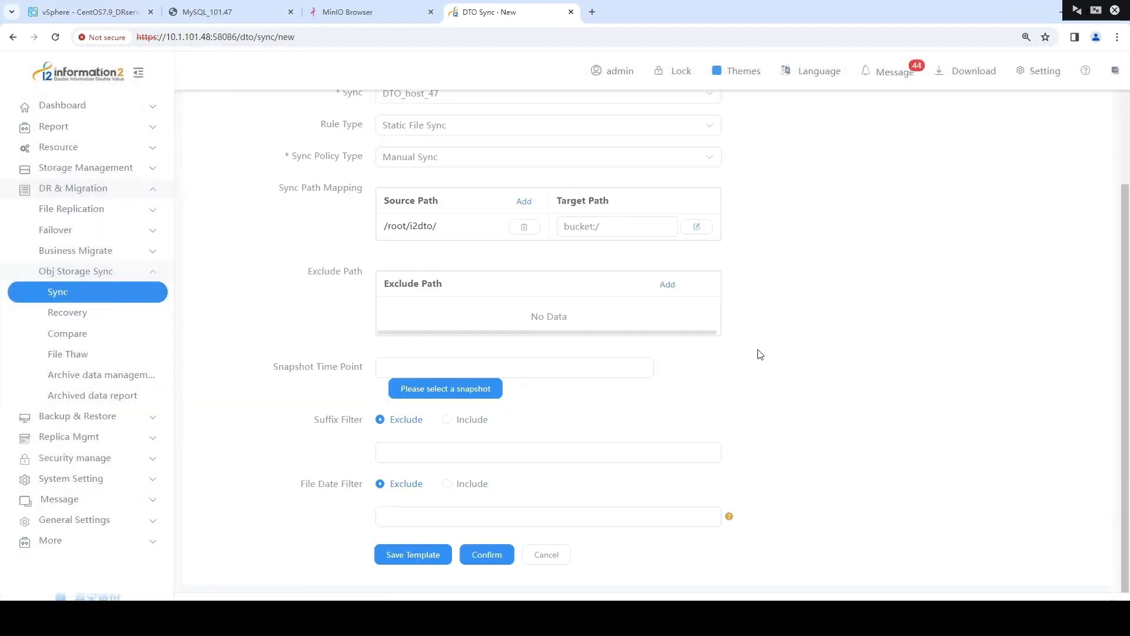
scroll(761, 354, up, 3)
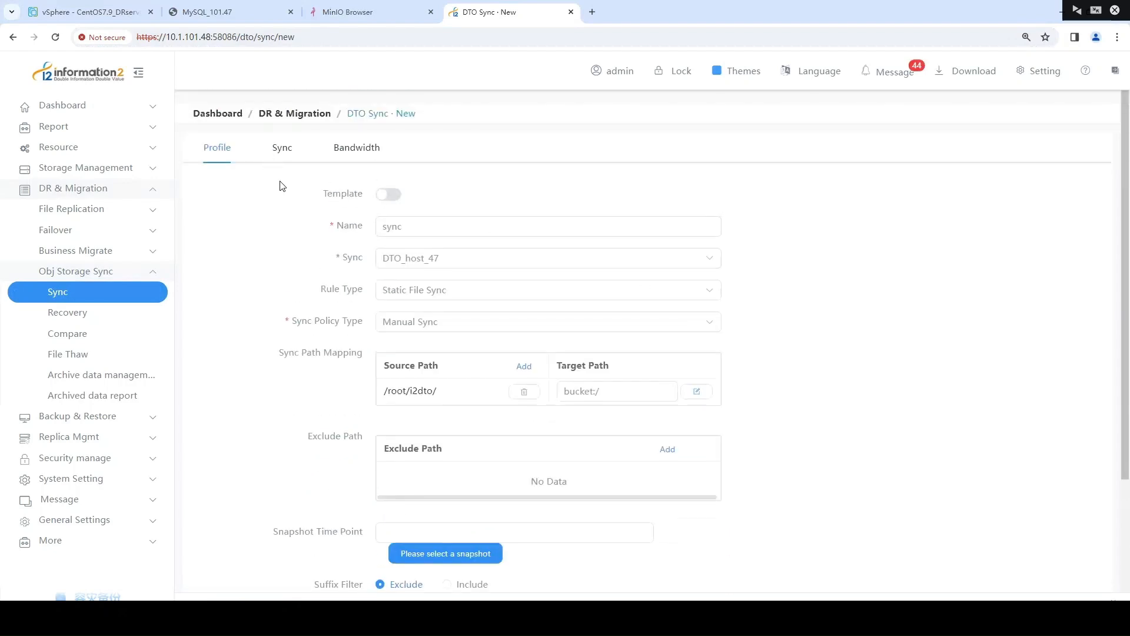
click(282, 148)
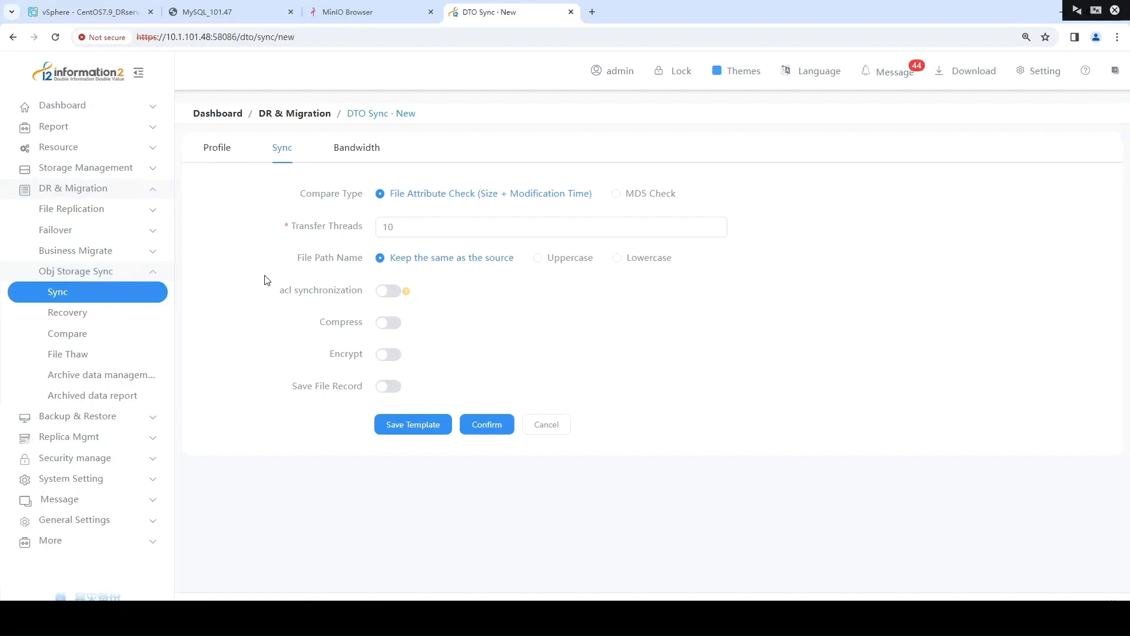
Save the new sync rule with its default Sync settings
click(486, 424)
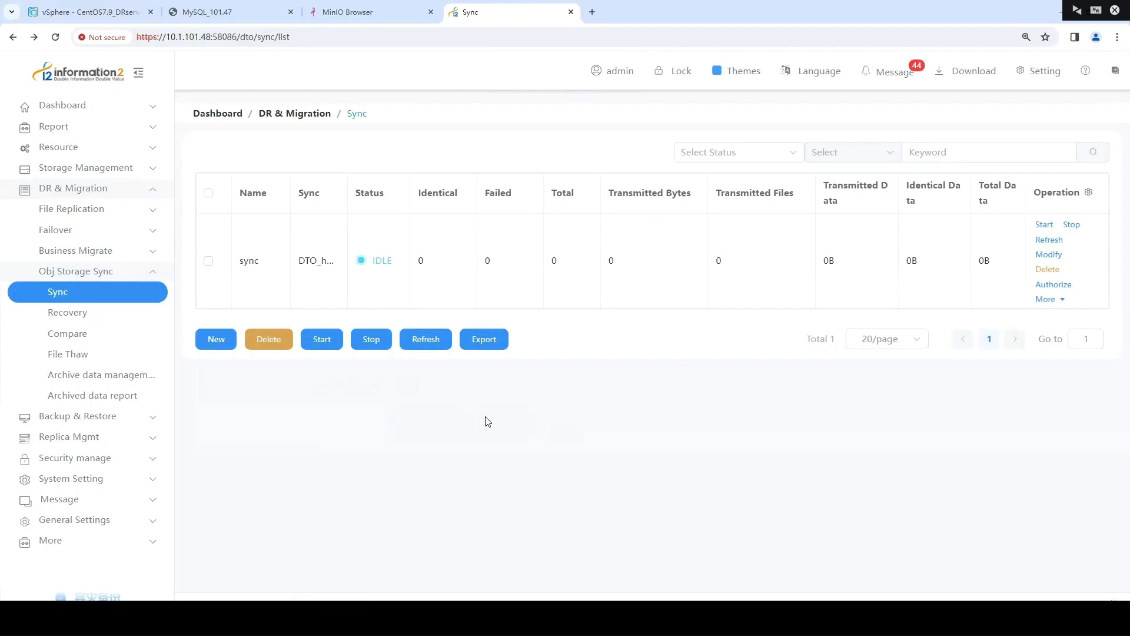
Switch to the MySQL_101.47 console, enter the i2dto directory and list its files in long format
click(226, 13)
text(cd i2d)
key(Tab)
key(Return)
text(ll)
key(Return)
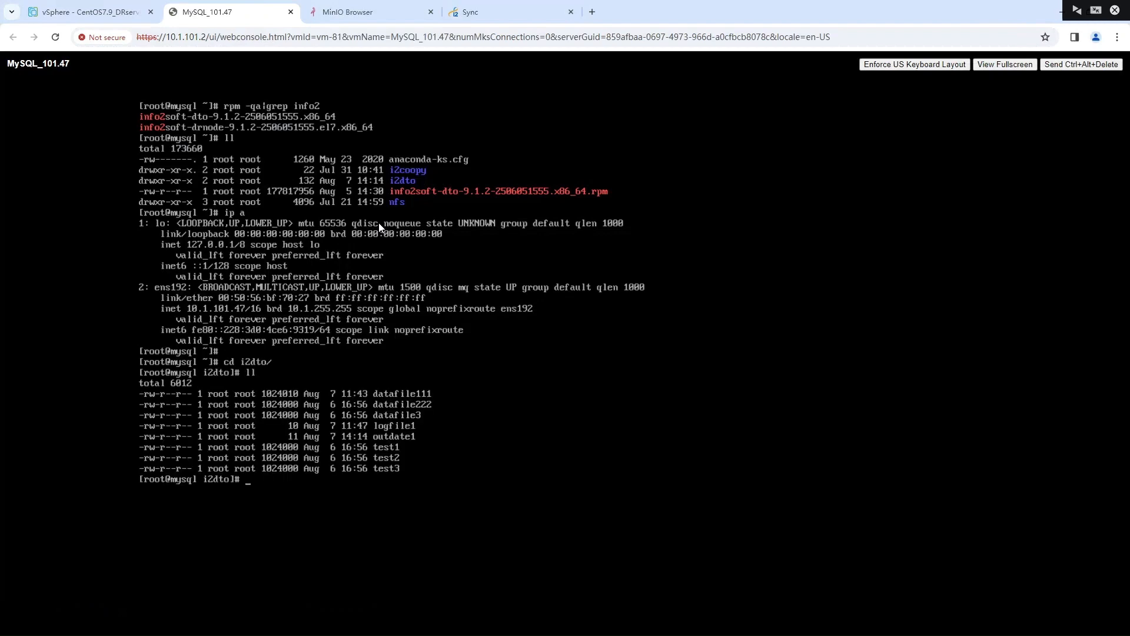
Switch to MinIO Browser and check the contents of the bucket named "bucket" before syncing
click(360, 13)
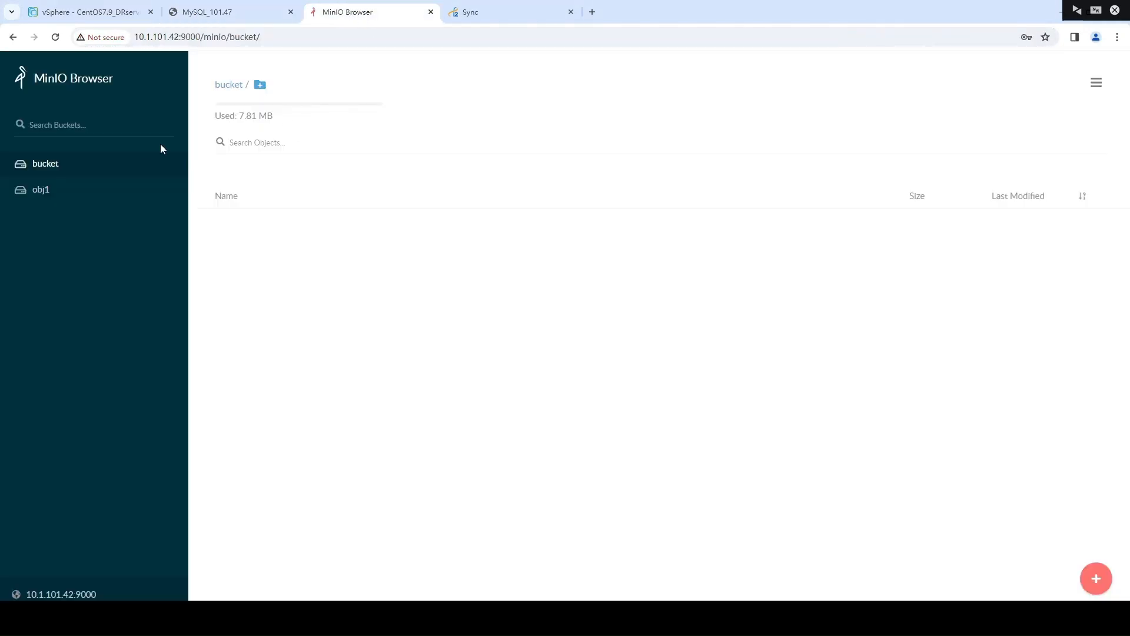
click(52, 186)
click(71, 170)
Return to the sync rule list, start the "sync" rule, and refresh the list to check its status
click(496, 18)
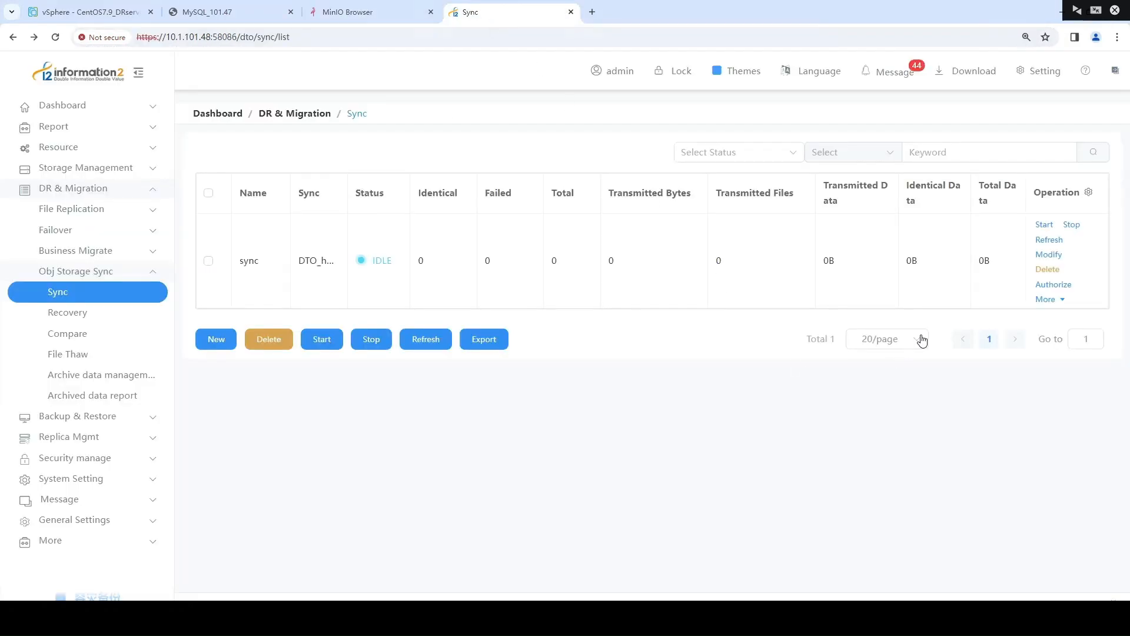
click(1042, 225)
click(432, 347)
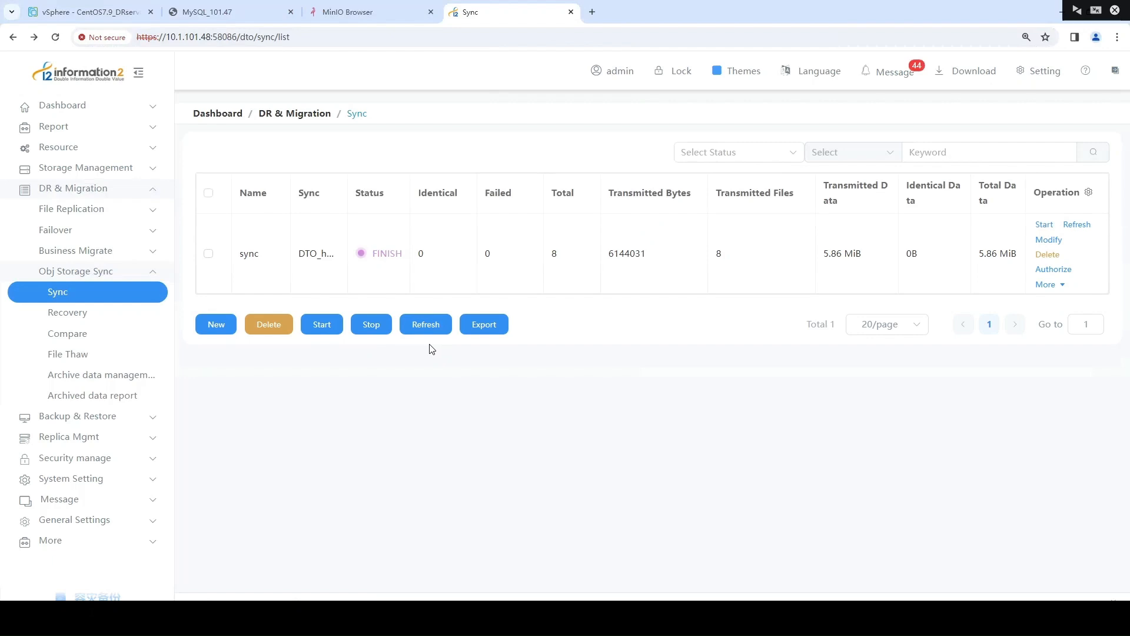
drag(371, 255, 409, 258)
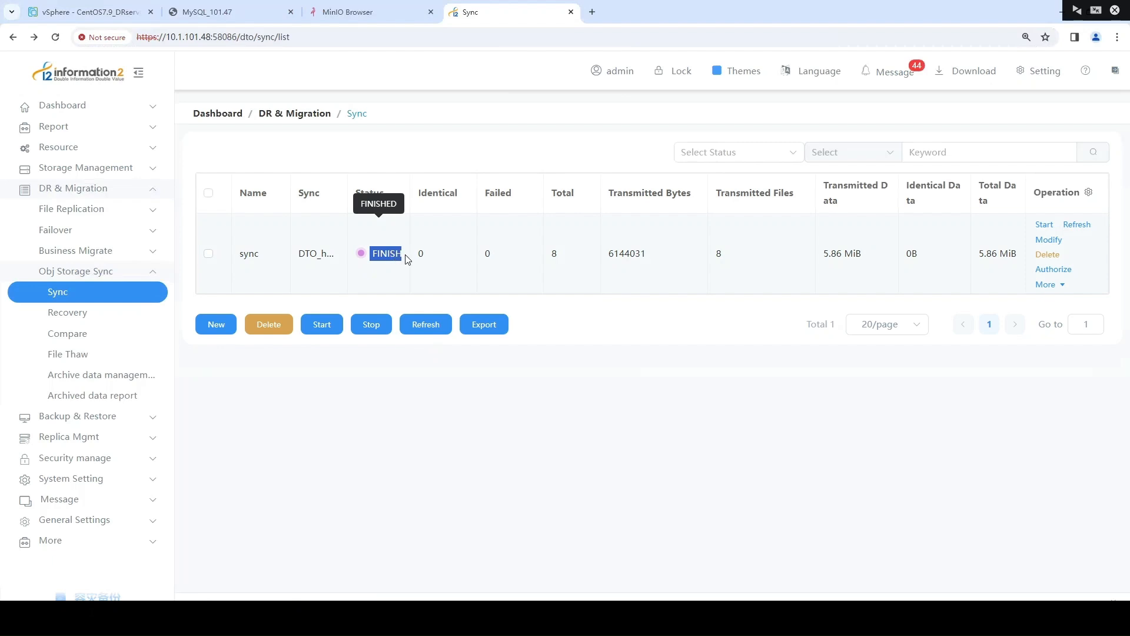
click(396, 253)
Reload the bucket named "bucket" in MinIO Browser and examine the synced files
click(376, 11)
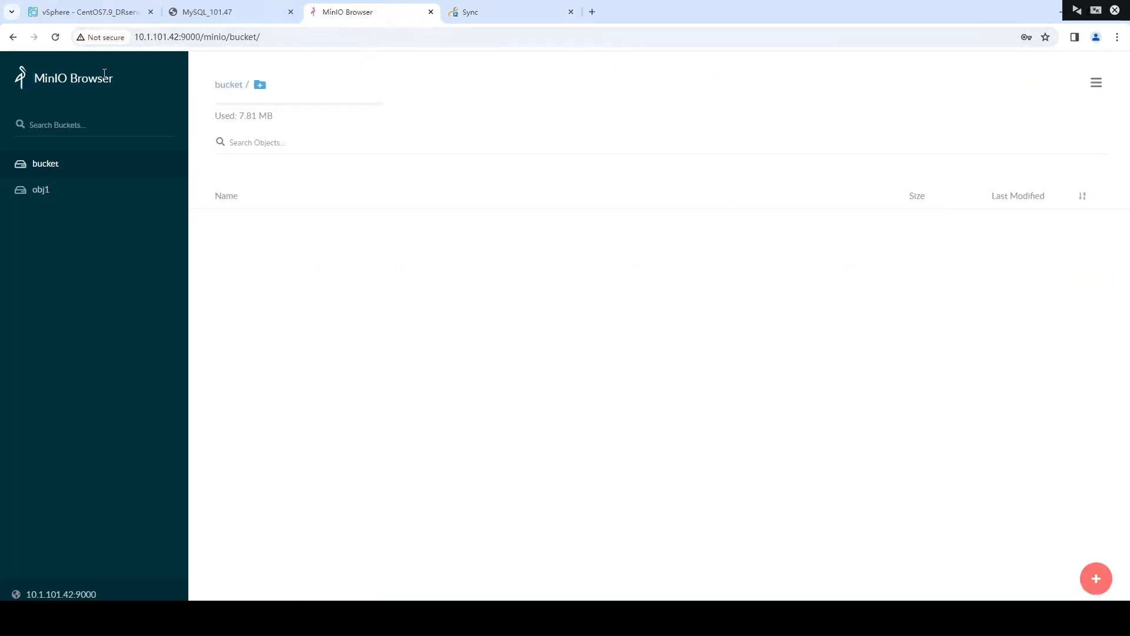
click(43, 189)
click(88, 165)
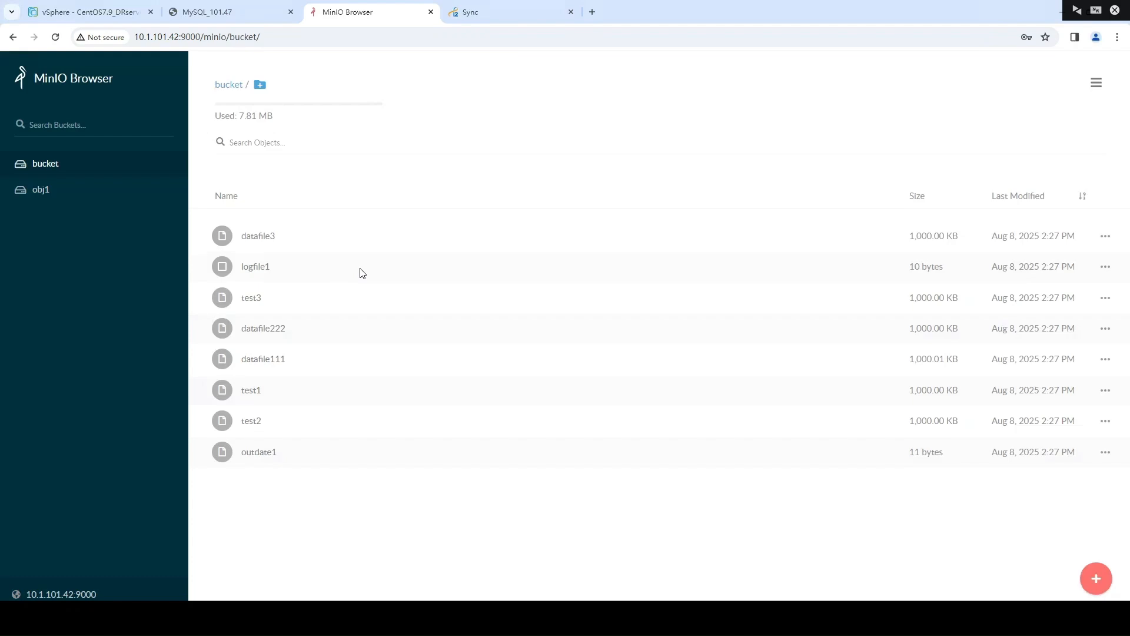
Create an object storage recovery rule named "recovery" with minio_42 as the source storage
click(487, 16)
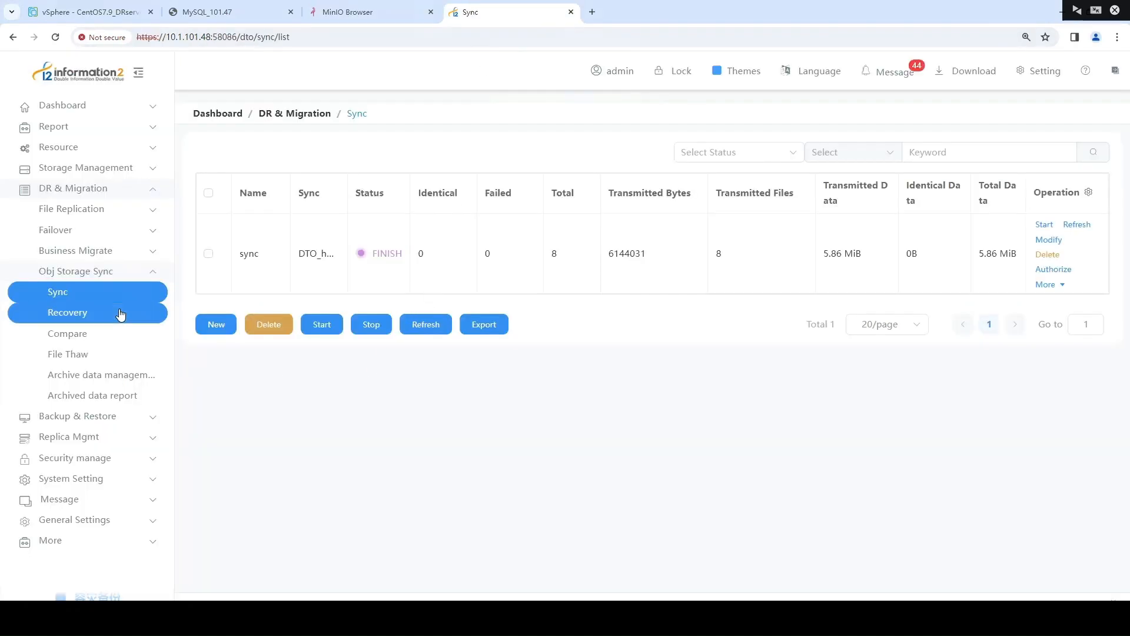
click(68, 311)
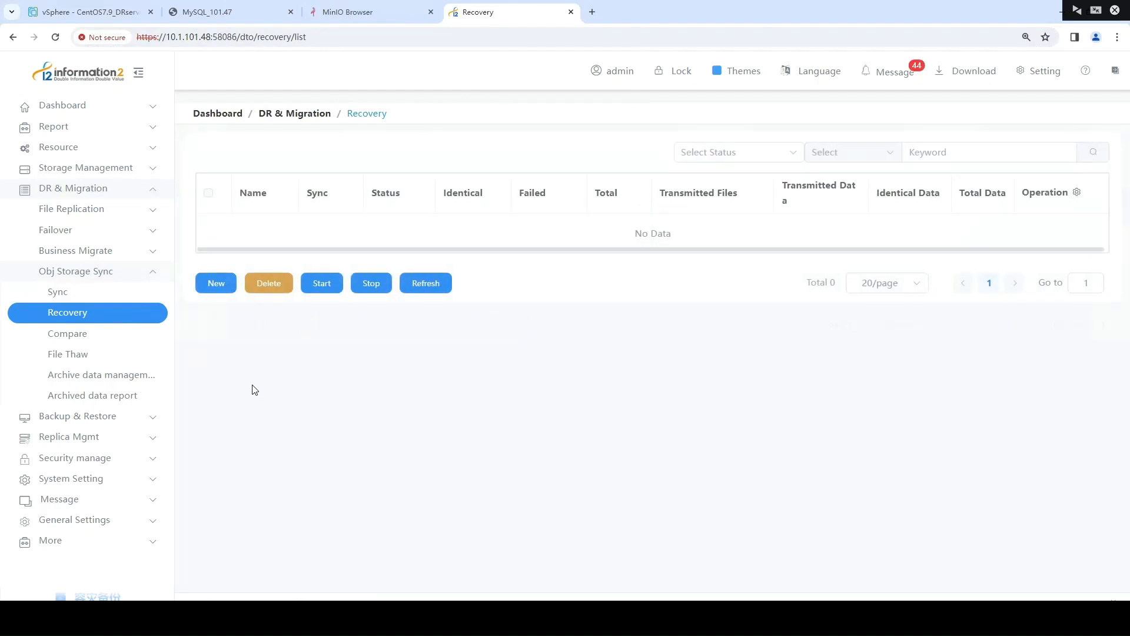
click(221, 290)
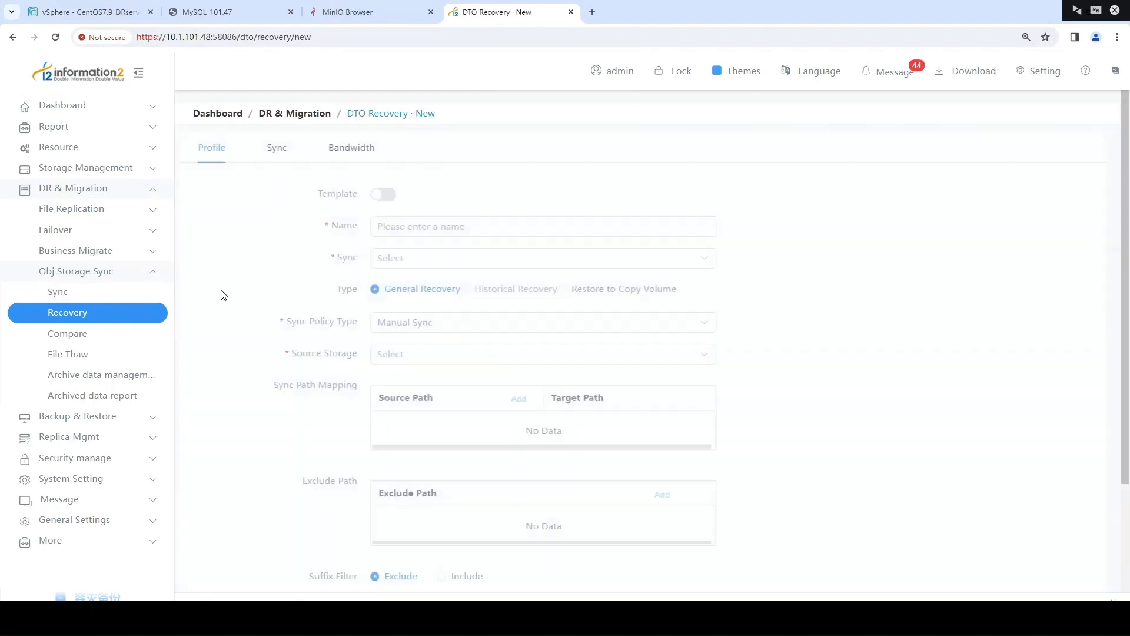
click(419, 231)
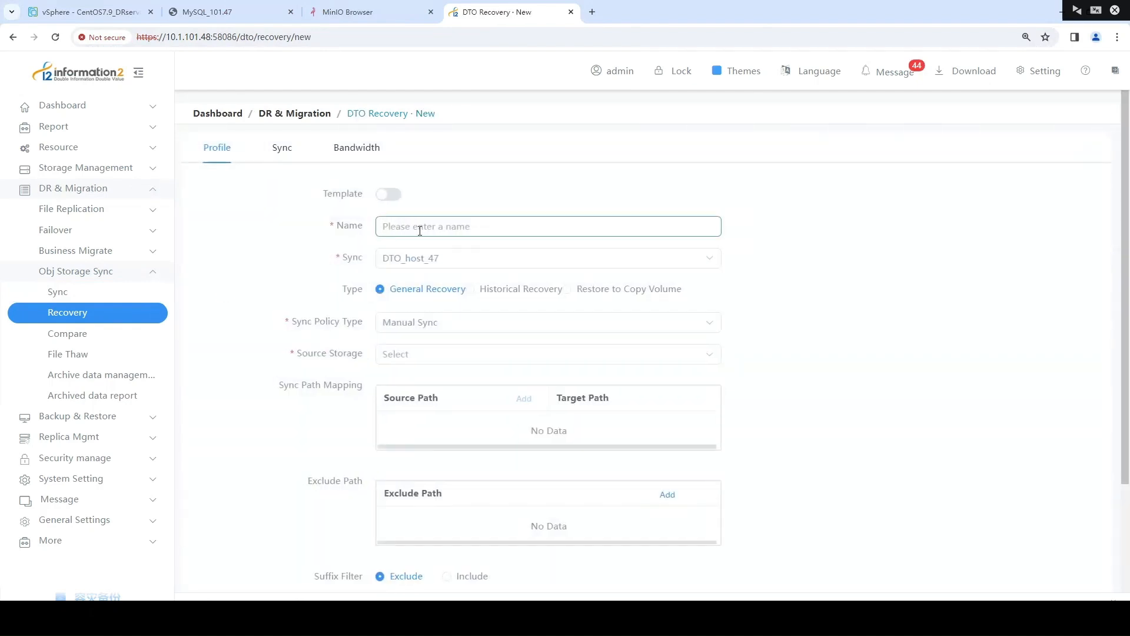
text(recovery)
click(416, 354)
click(439, 389)
Add bucket:/ as the source path in the recovery rule's sync path mapping
click(522, 400)
click(190, 194)
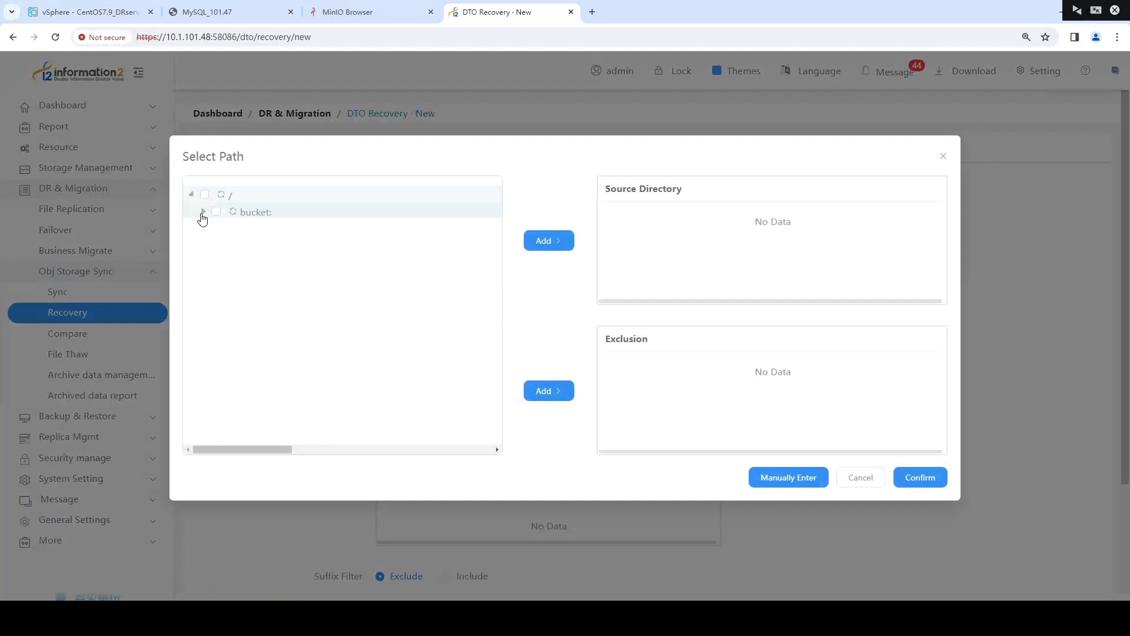
click(202, 215)
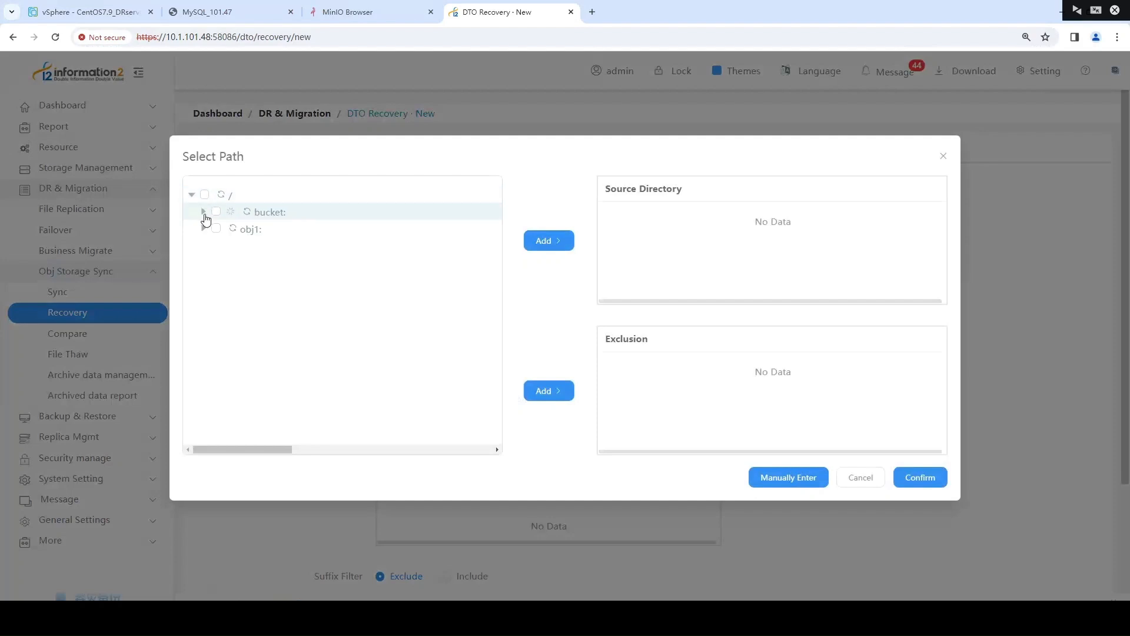
click(217, 212)
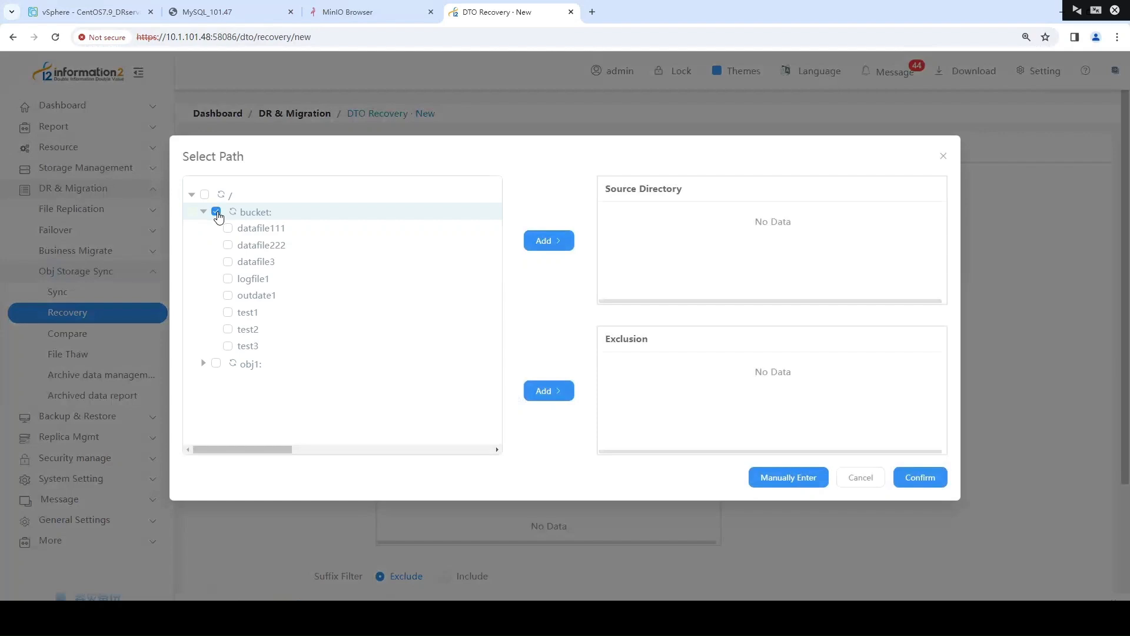
click(550, 246)
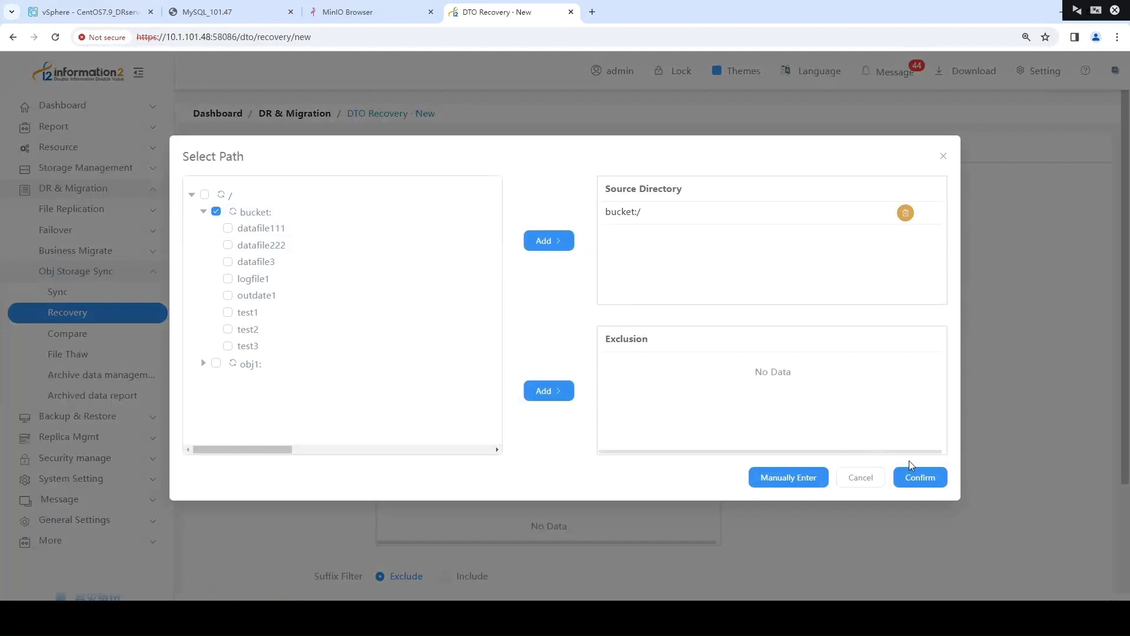
click(928, 477)
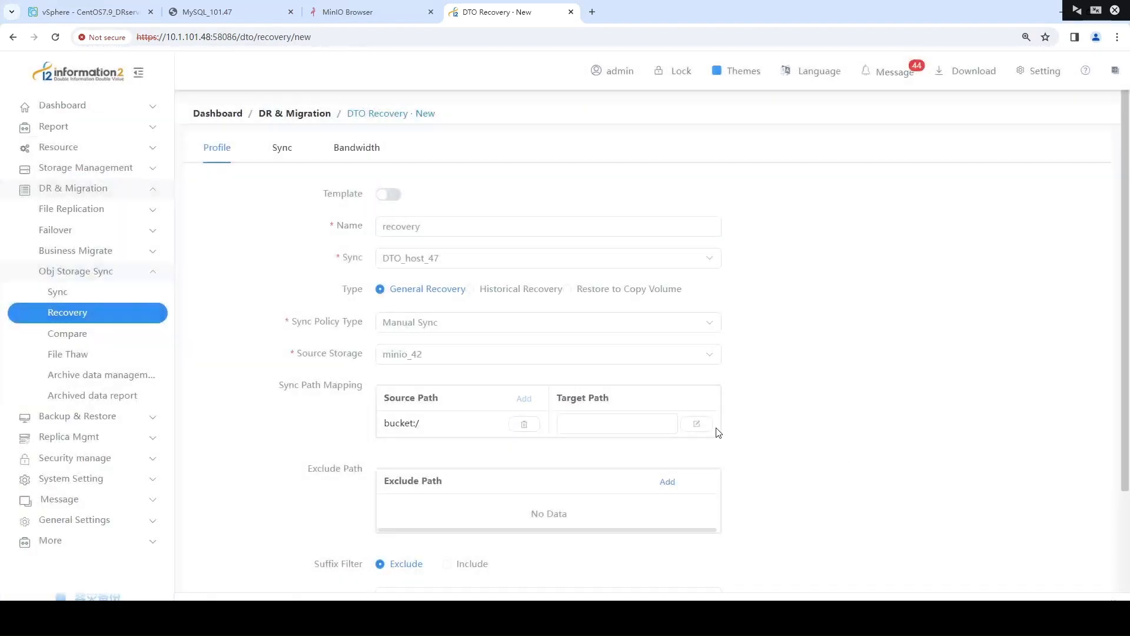
Set the target path for bucket:/ to /root/i2dto/
click(693, 429)
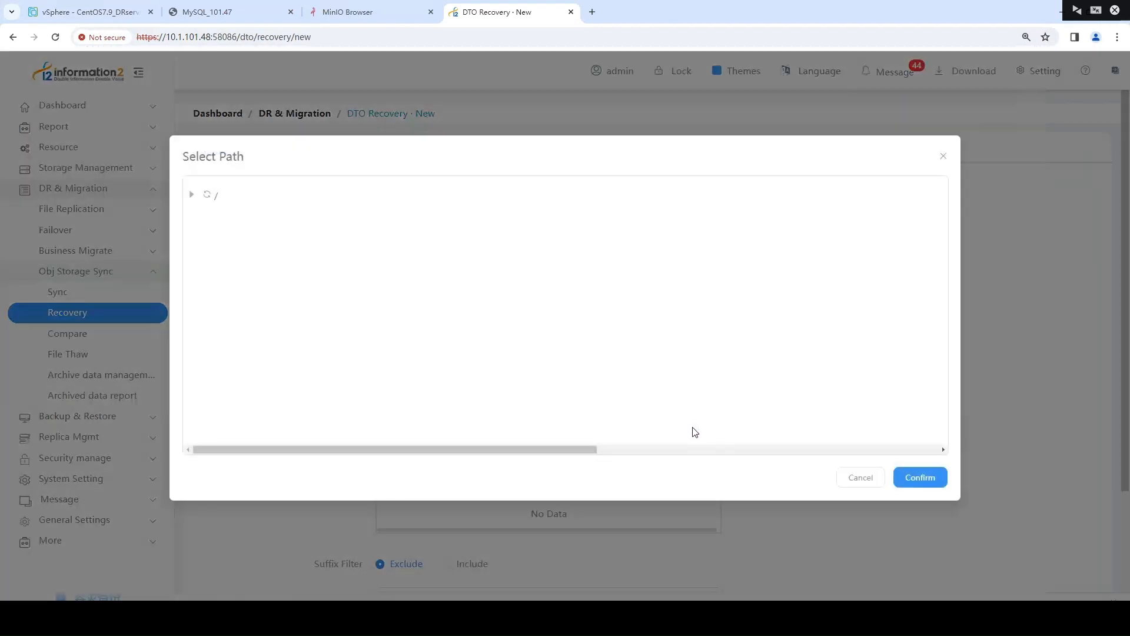
click(193, 195)
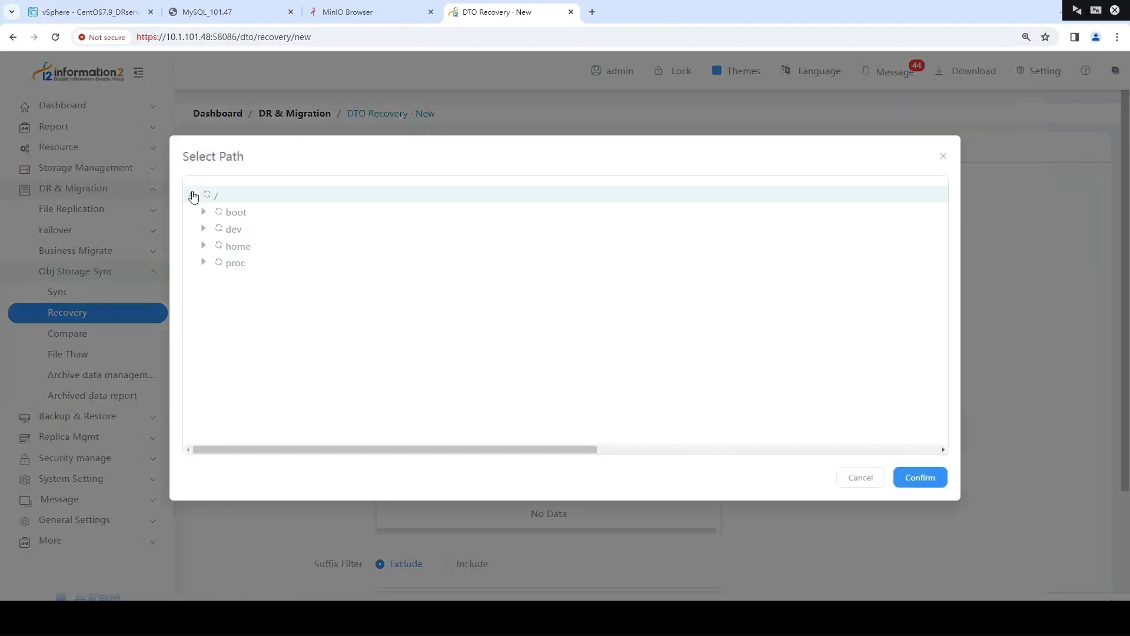
click(204, 331)
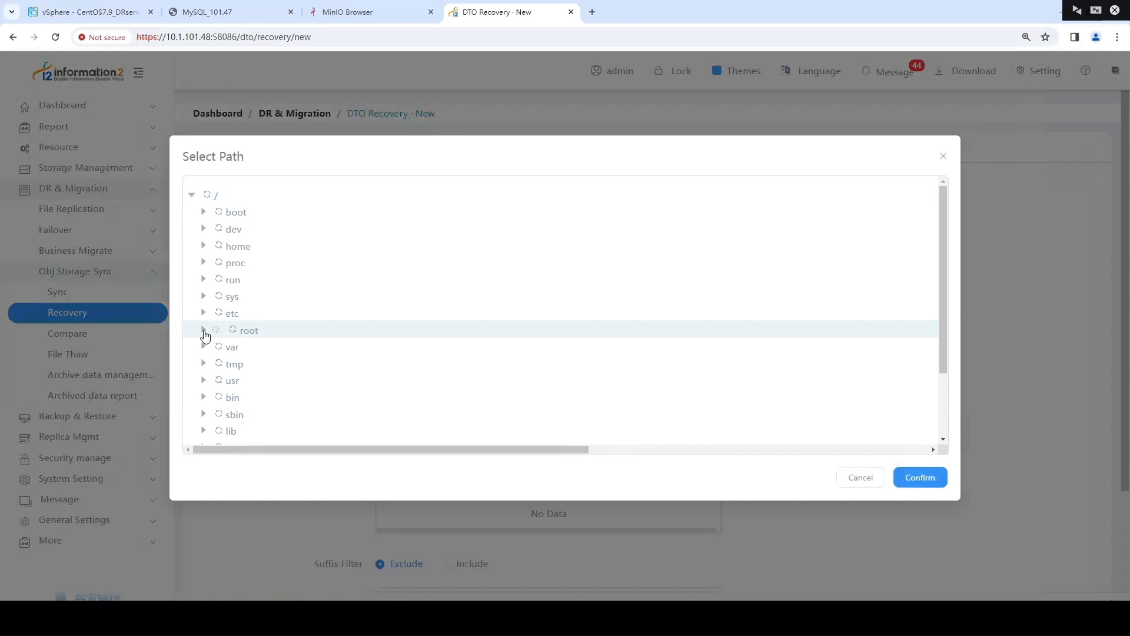
click(250, 398)
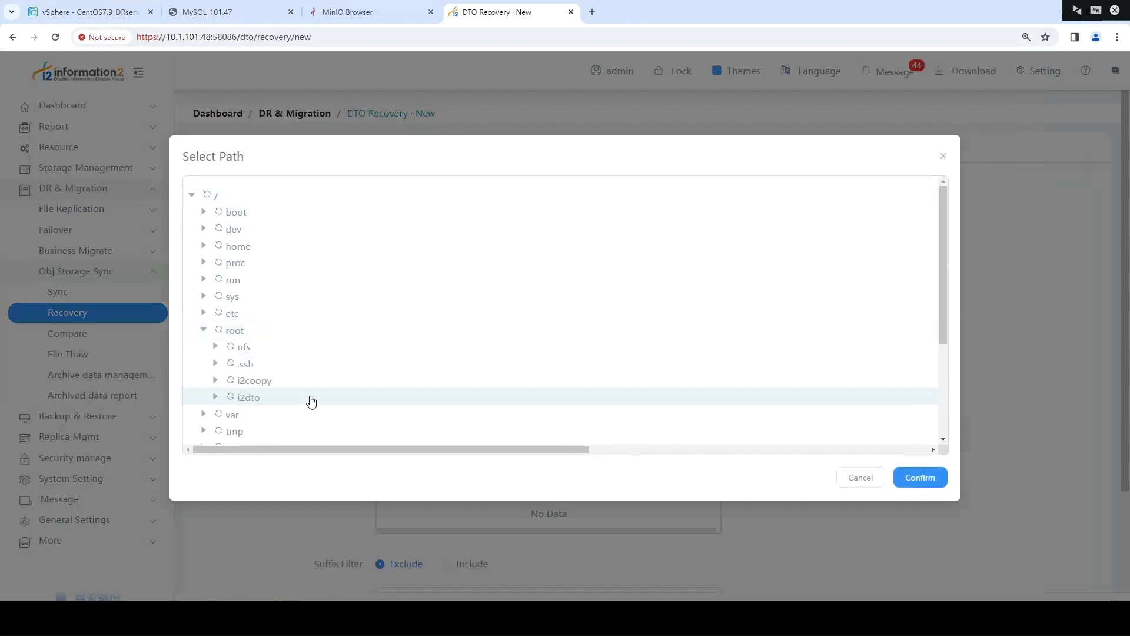
click(928, 480)
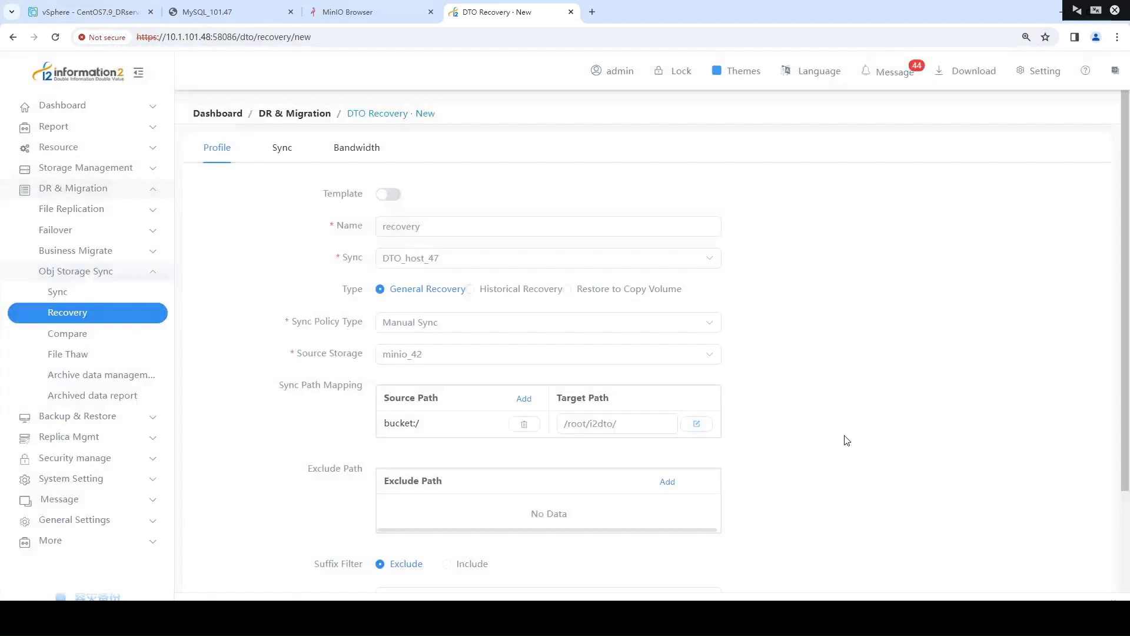
Set the recovery rule's scanning threads for object storage to 10, leave acl synchronization off, and save the rule
click(283, 154)
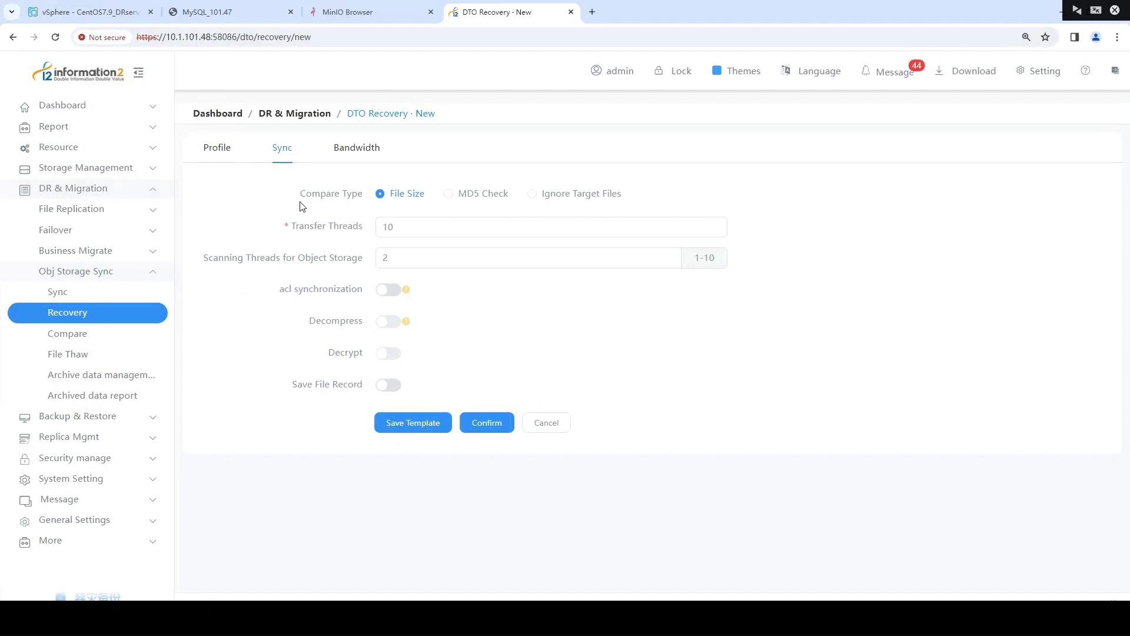
drag(299, 194, 368, 197)
click(279, 218)
drag(280, 228, 365, 234)
click(276, 260)
double_click(388, 257)
text(10)
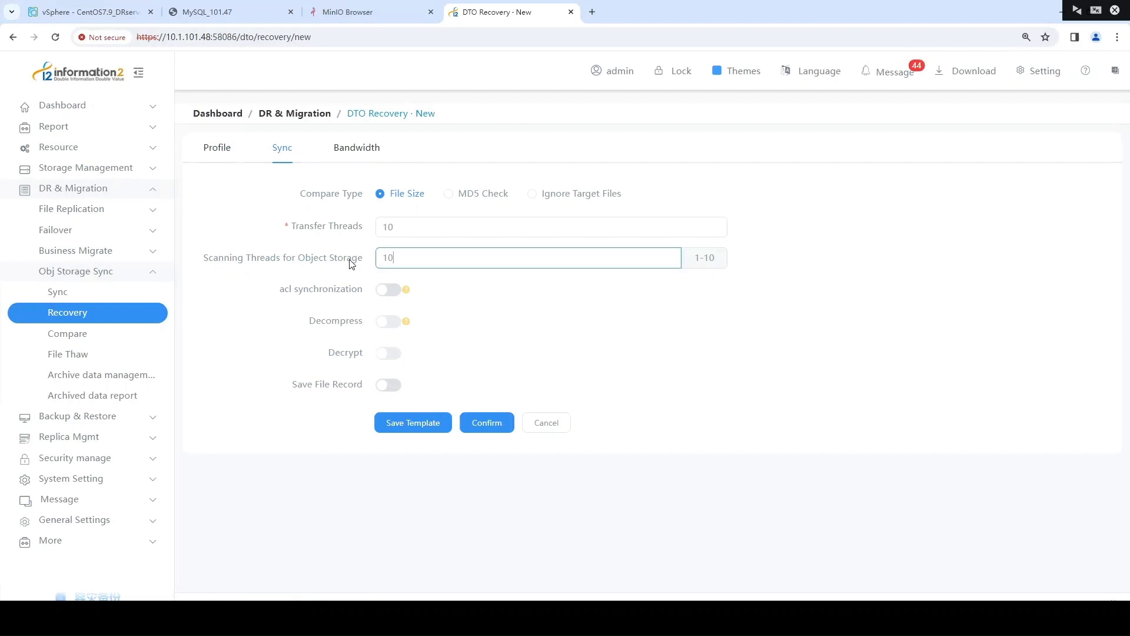
click(281, 293)
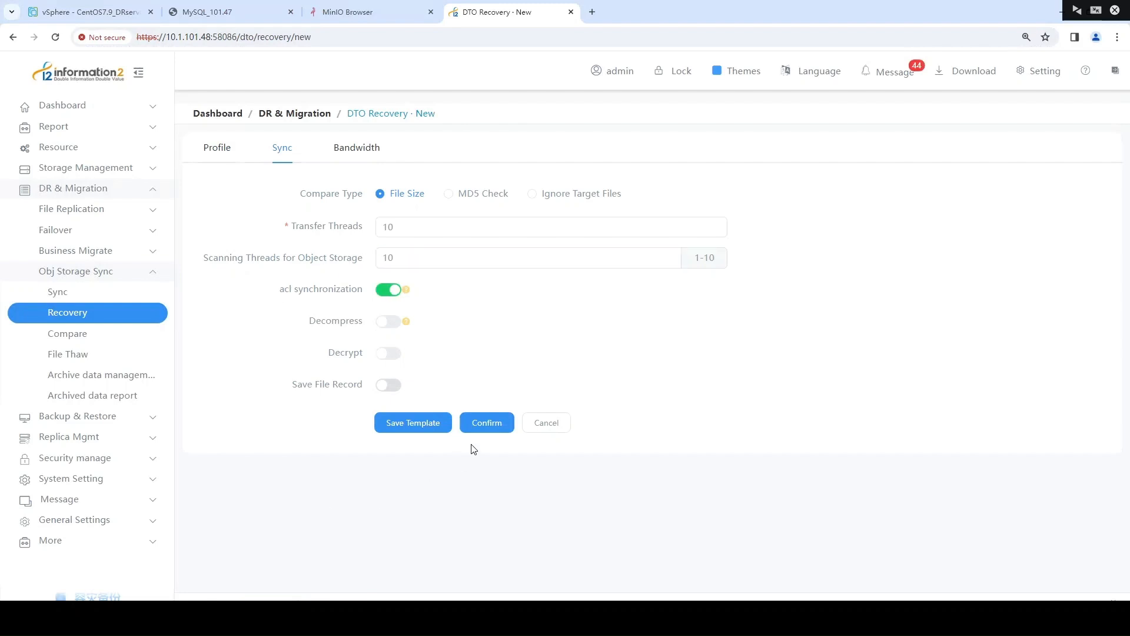
click(391, 289)
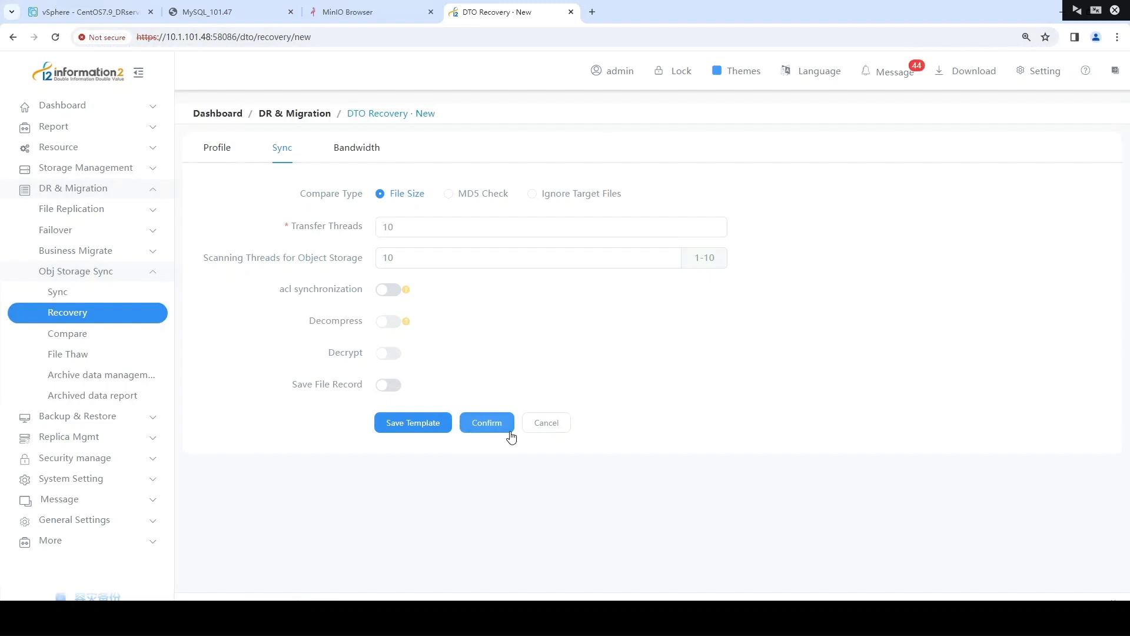
click(505, 429)
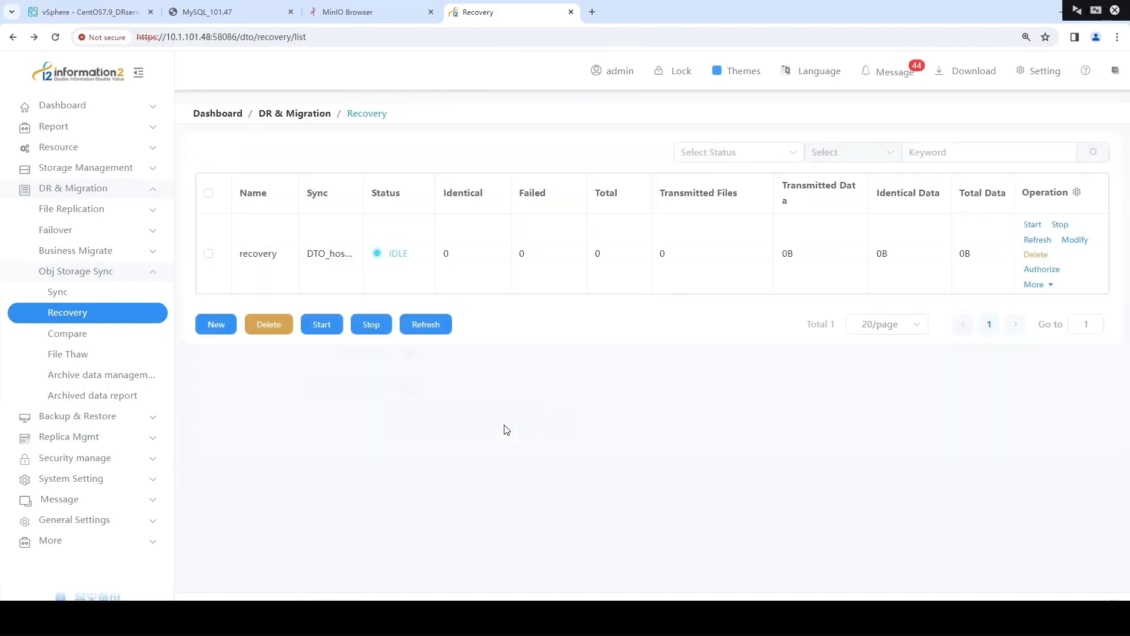
Check the recovery rule's status, and check the working directory's contents and path with ll and pwd in the MySQL_101.47 console
double_click(404, 254)
click(511, 331)
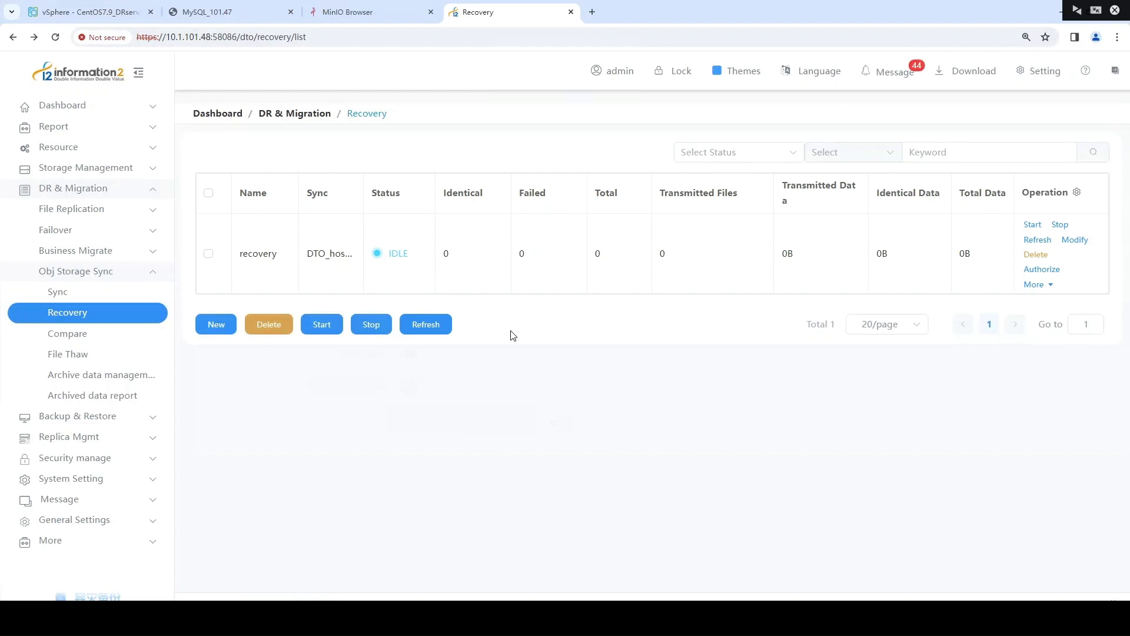
click(229, 14)
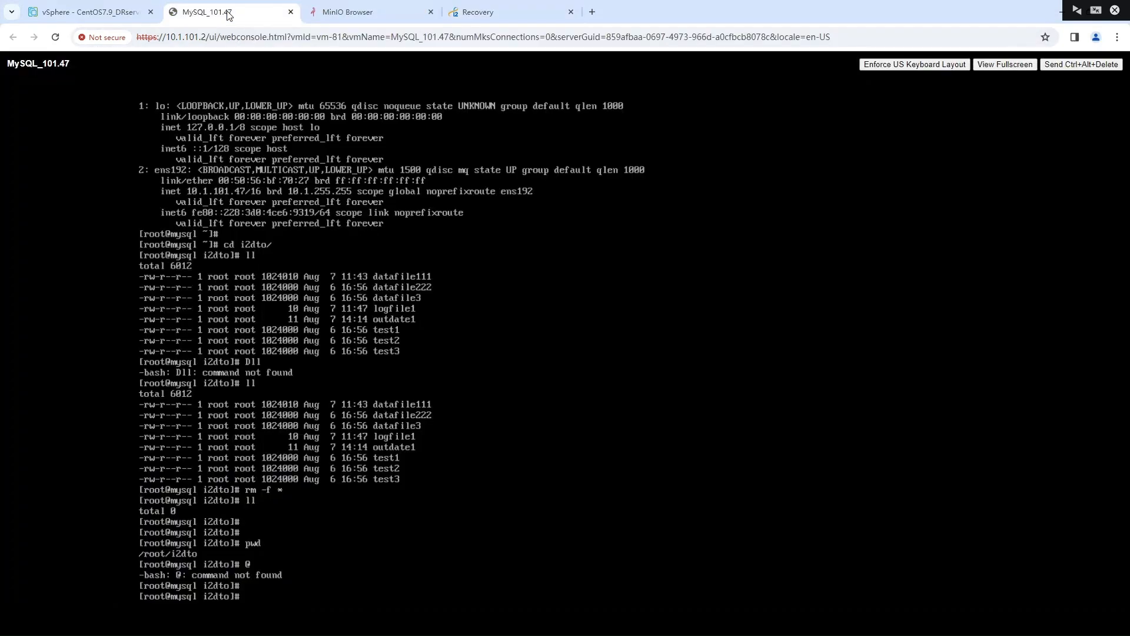
text(ll)
key(Return)
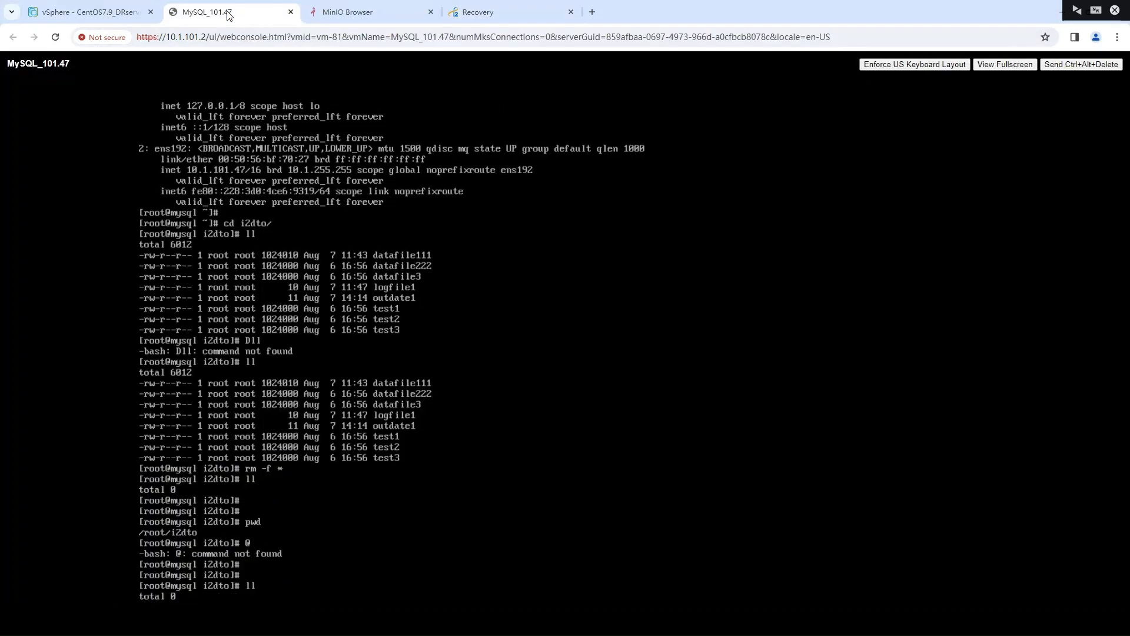
text(pwd)
key(Return)
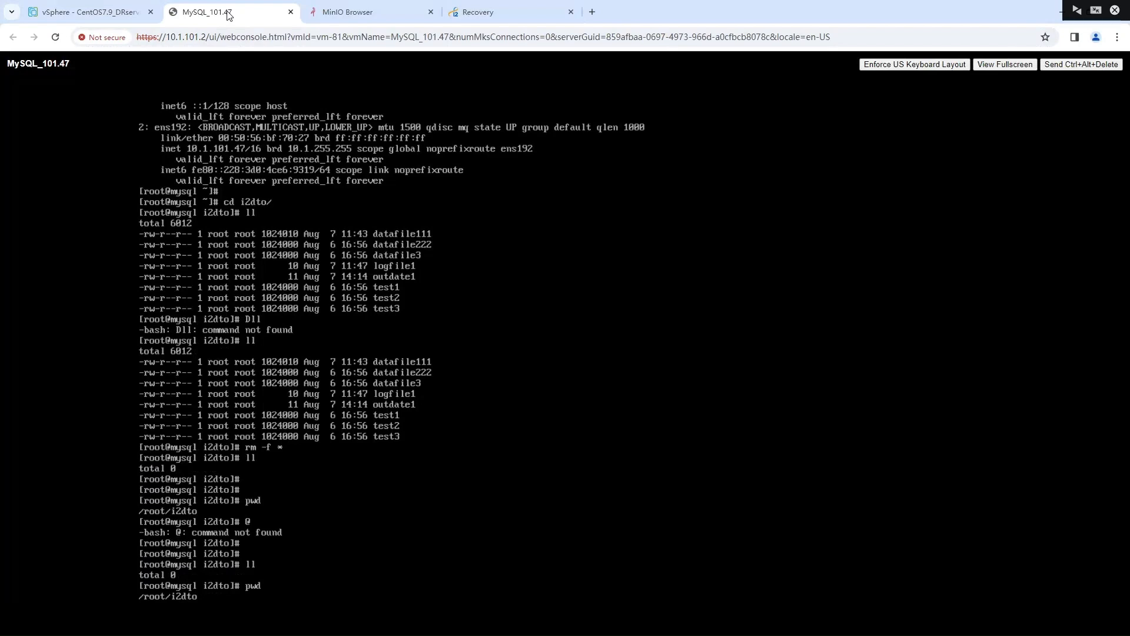
Return to the recovery rule list, start the "recovery" rule and check its status
click(480, 13)
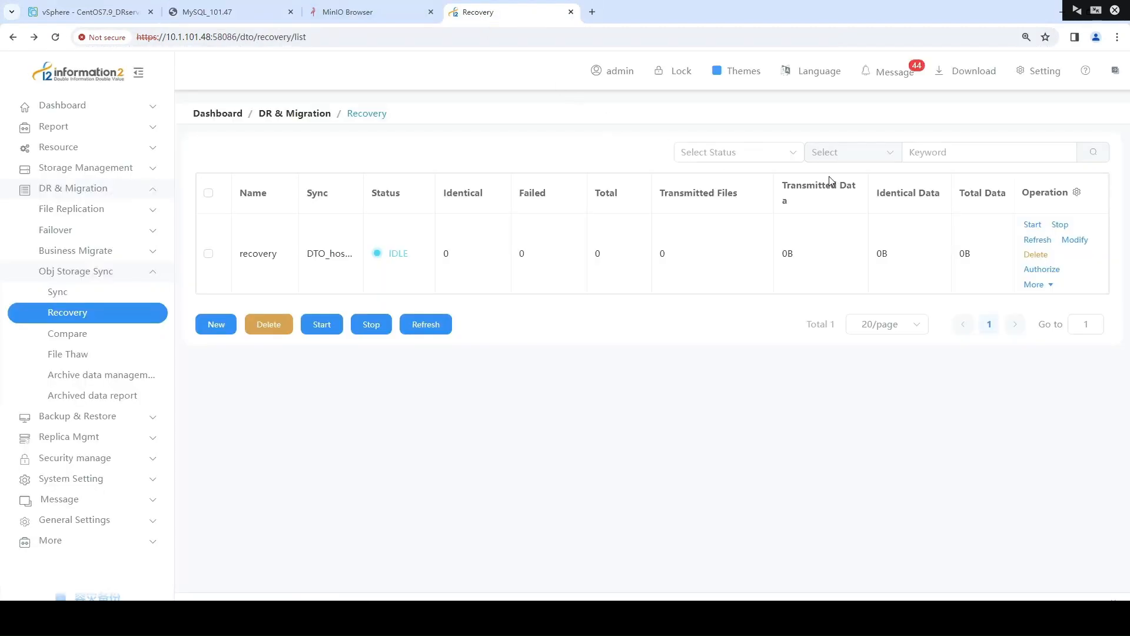
click(1030, 224)
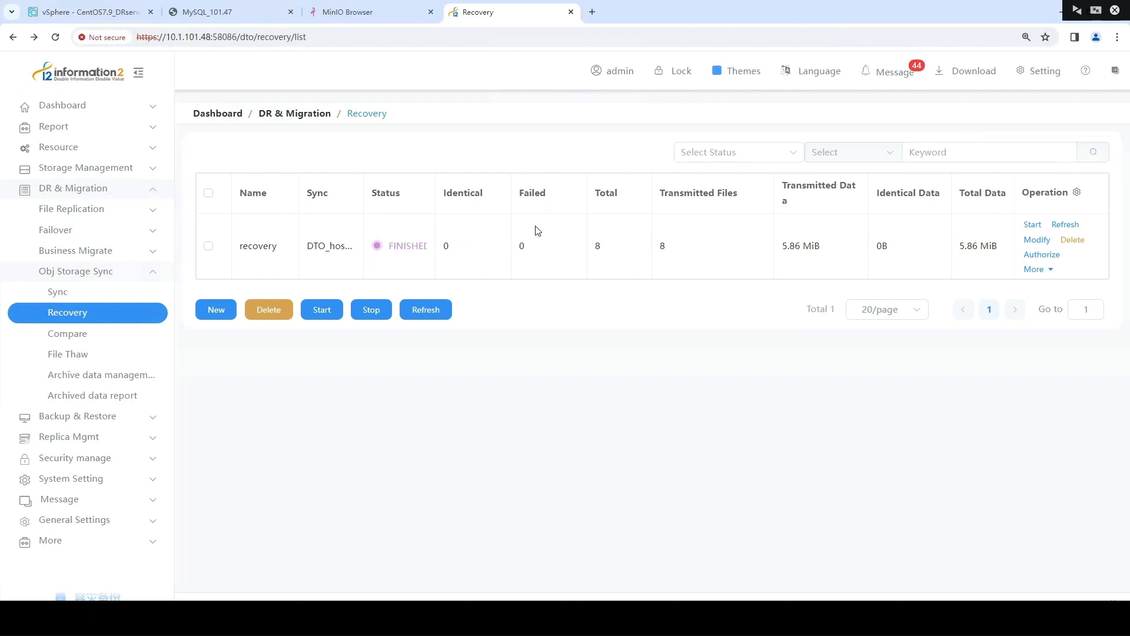
drag(386, 247, 441, 250)
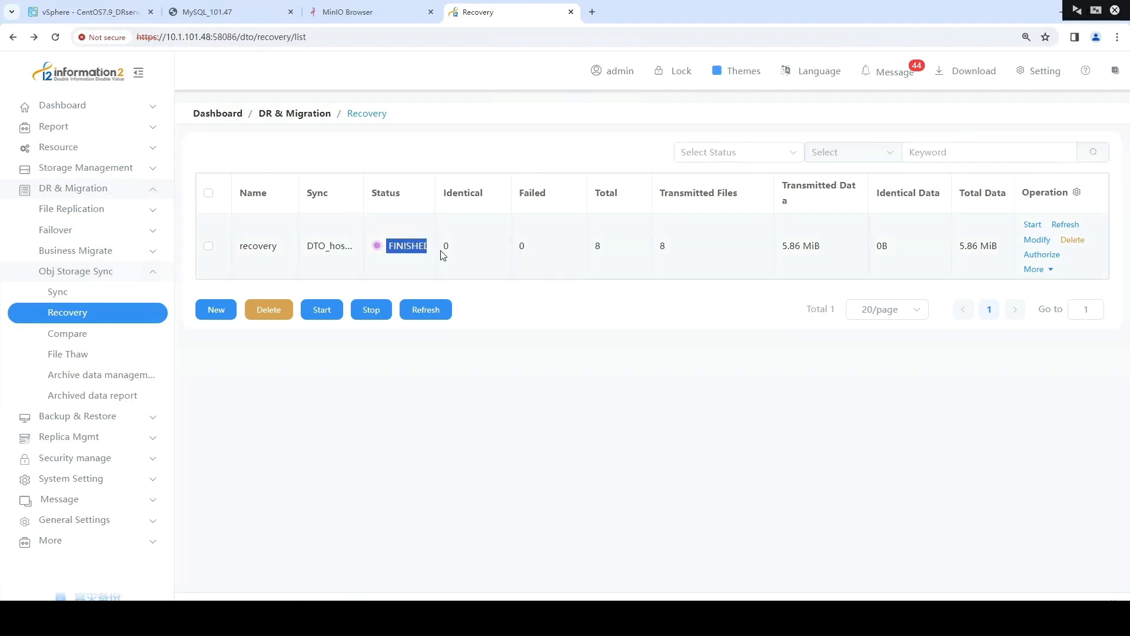
click(443, 254)
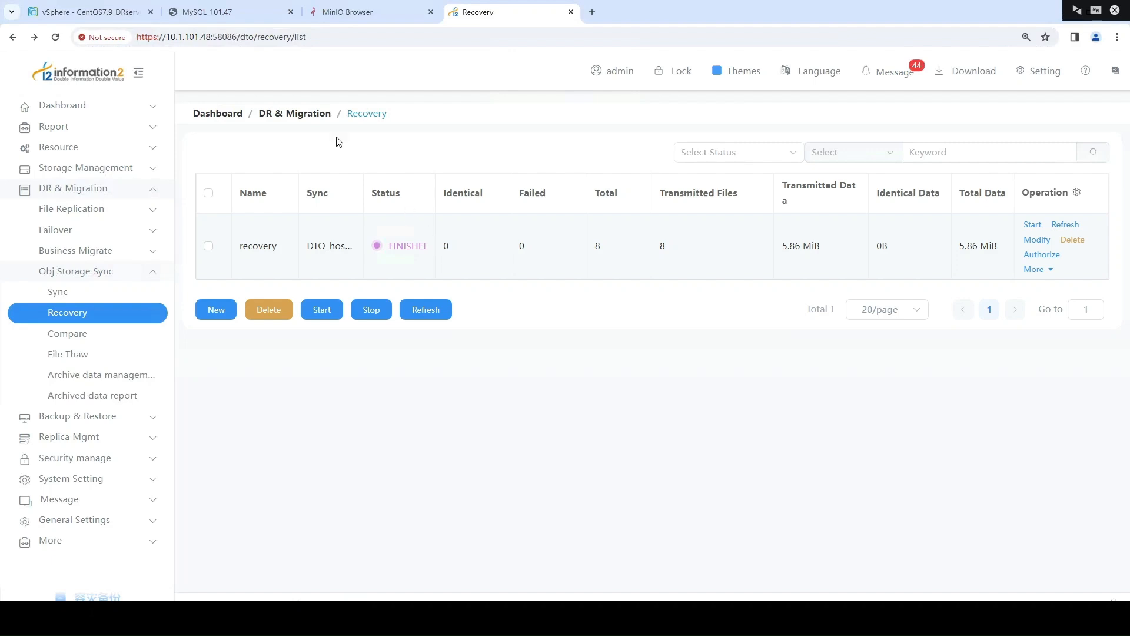
Check the recovered files in /root/i2dto with ll in the MySQL_101.47 console
click(231, 11)
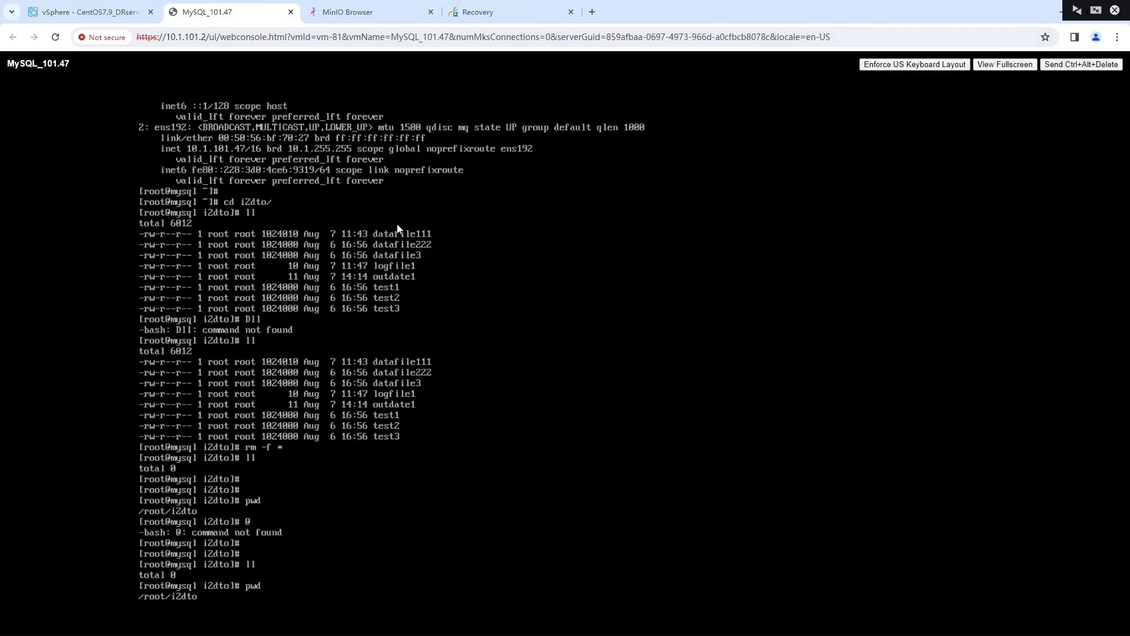
key(Return)
key(Return)
key(Return)
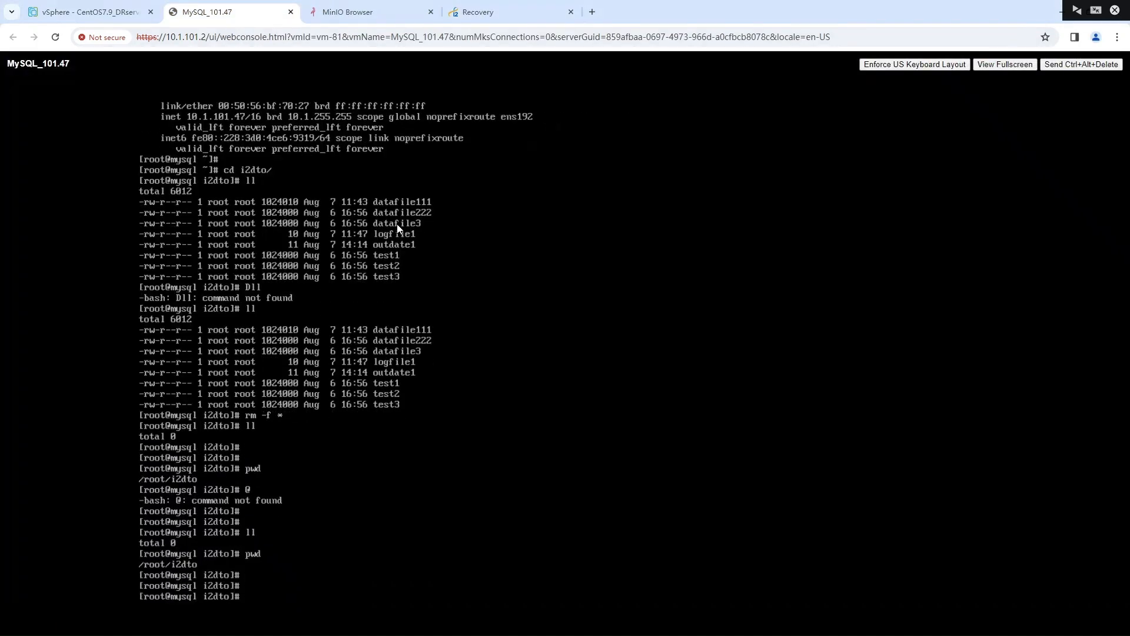
key(Return)
text(ll)
key(Return)
key(Return)
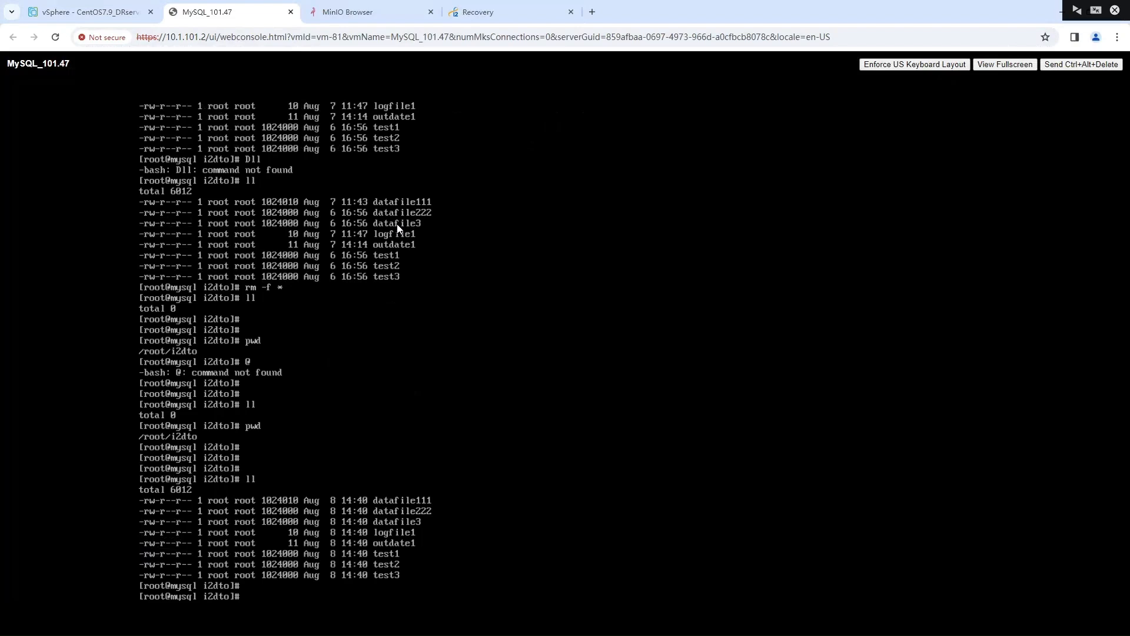
Return to the information2 console and examine the storage type of local_compare in the Object Storage list
click(493, 16)
click(97, 334)
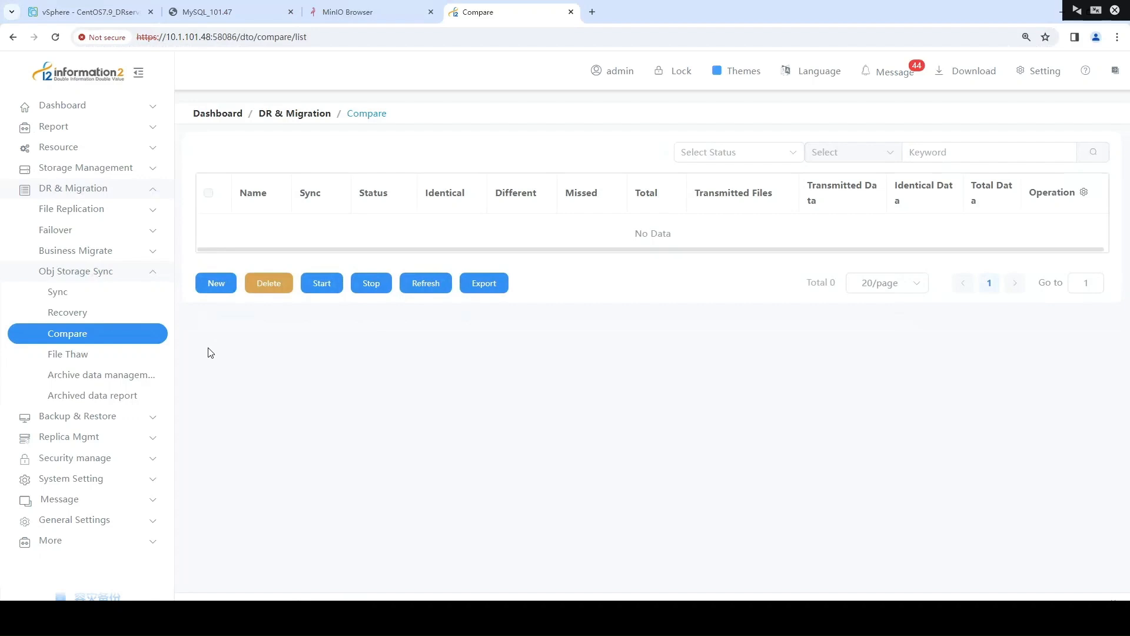
click(128, 169)
click(127, 195)
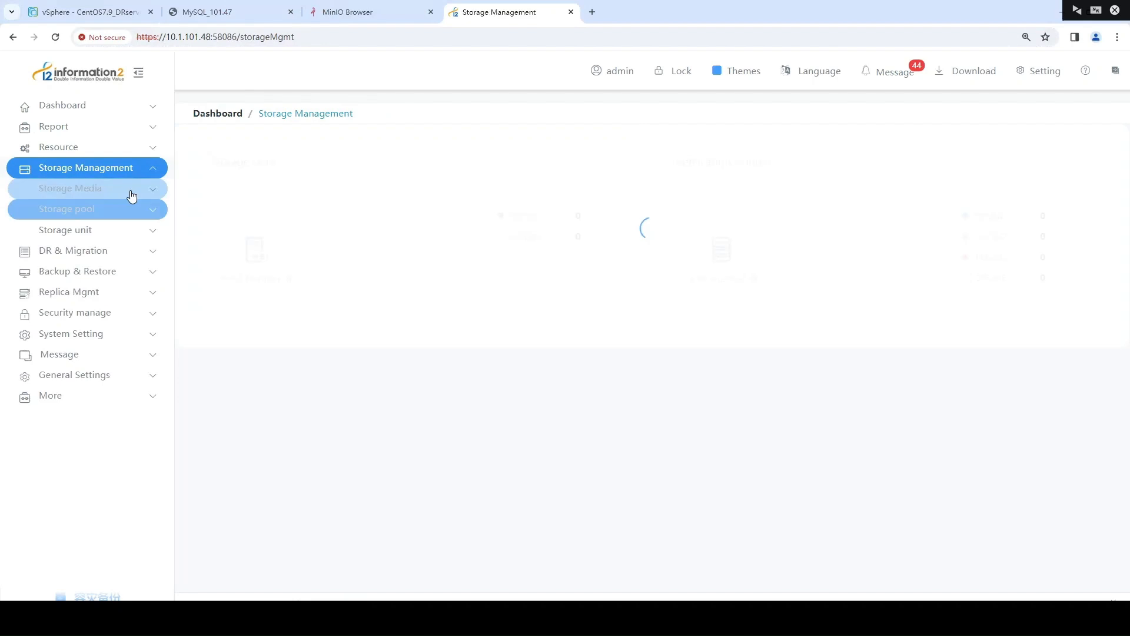
click(136, 251)
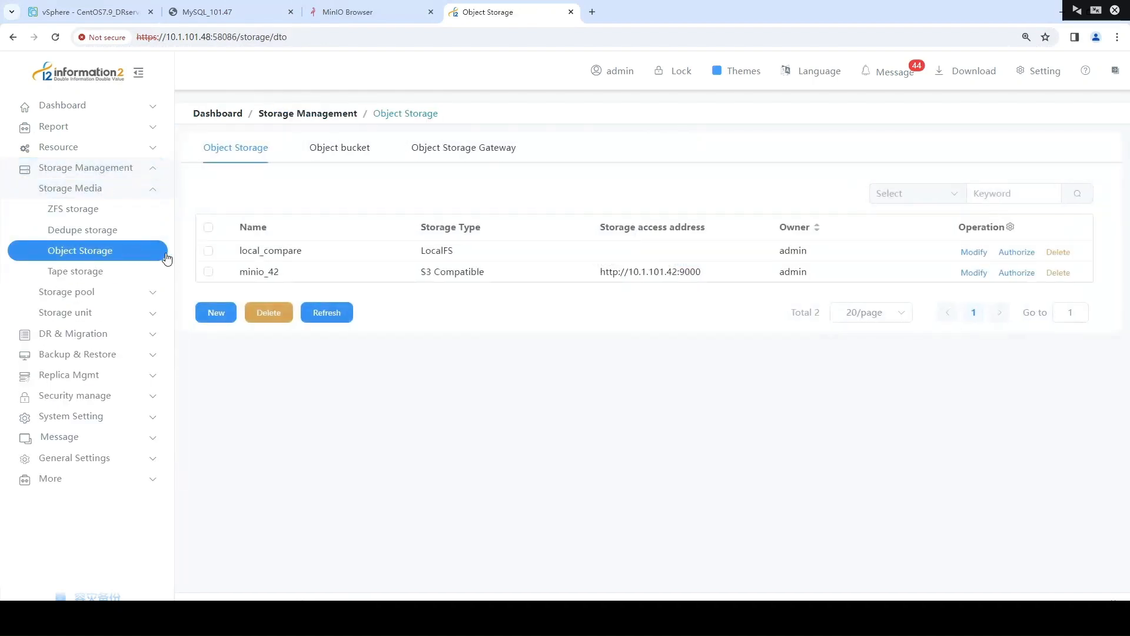
click(209, 251)
double_click(431, 252)
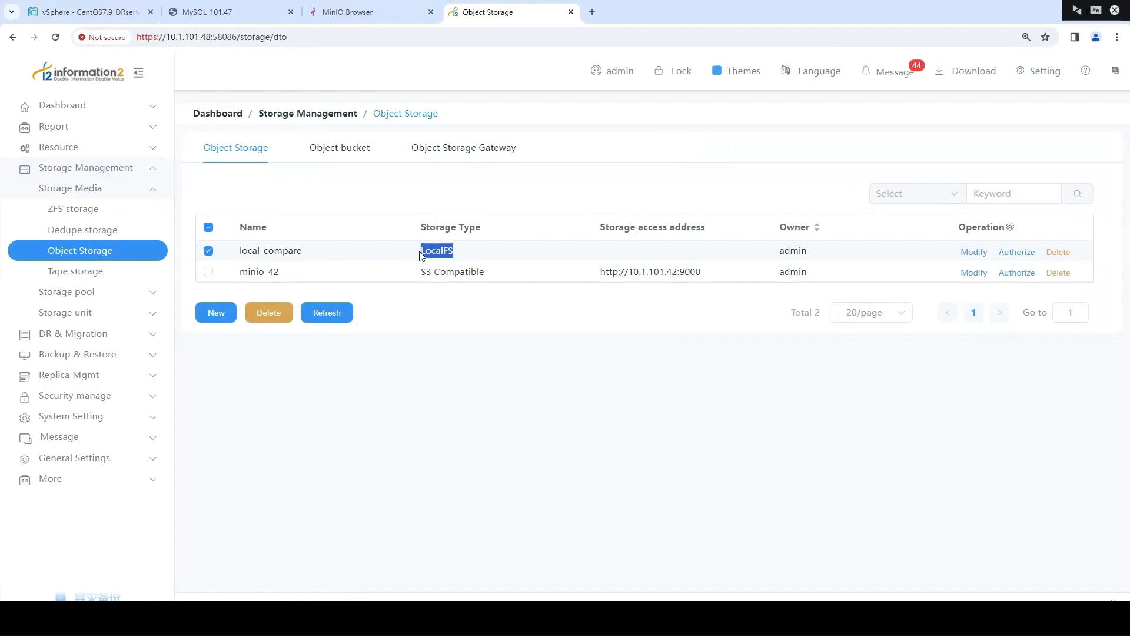
click(445, 315)
Start a new compare rule under Obj Storage Sync and name it "compare"
click(147, 333)
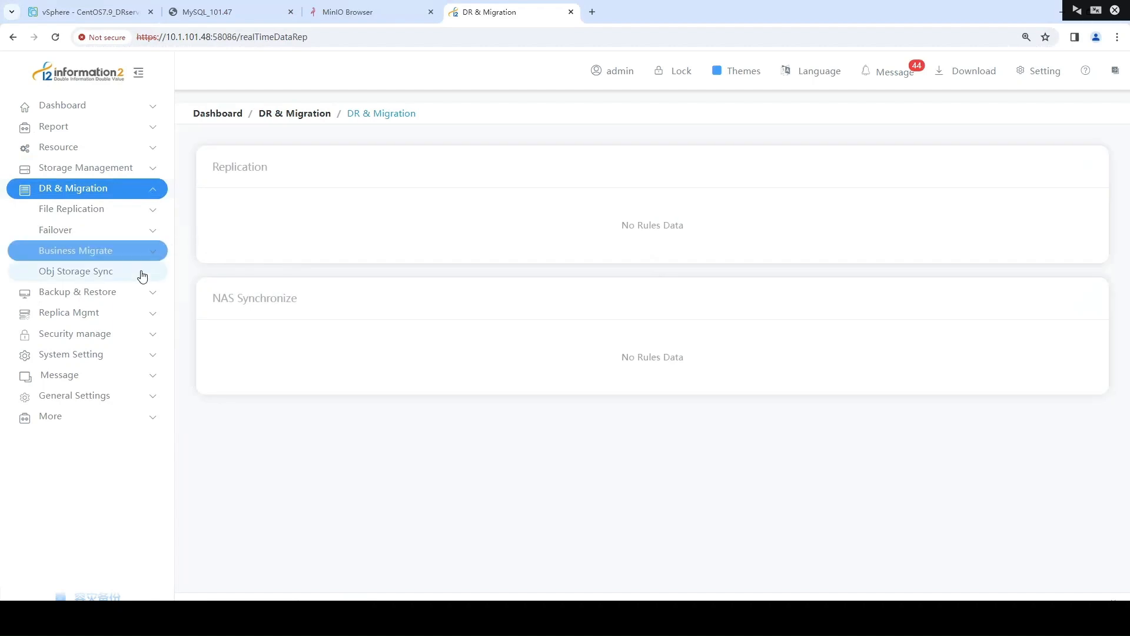
click(141, 273)
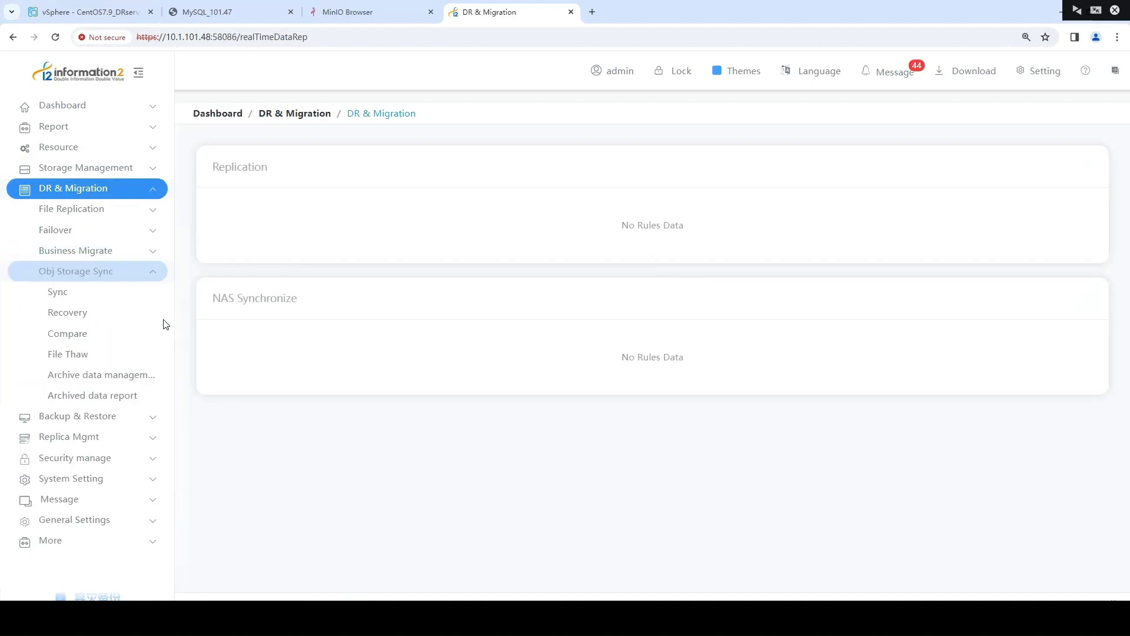
click(131, 333)
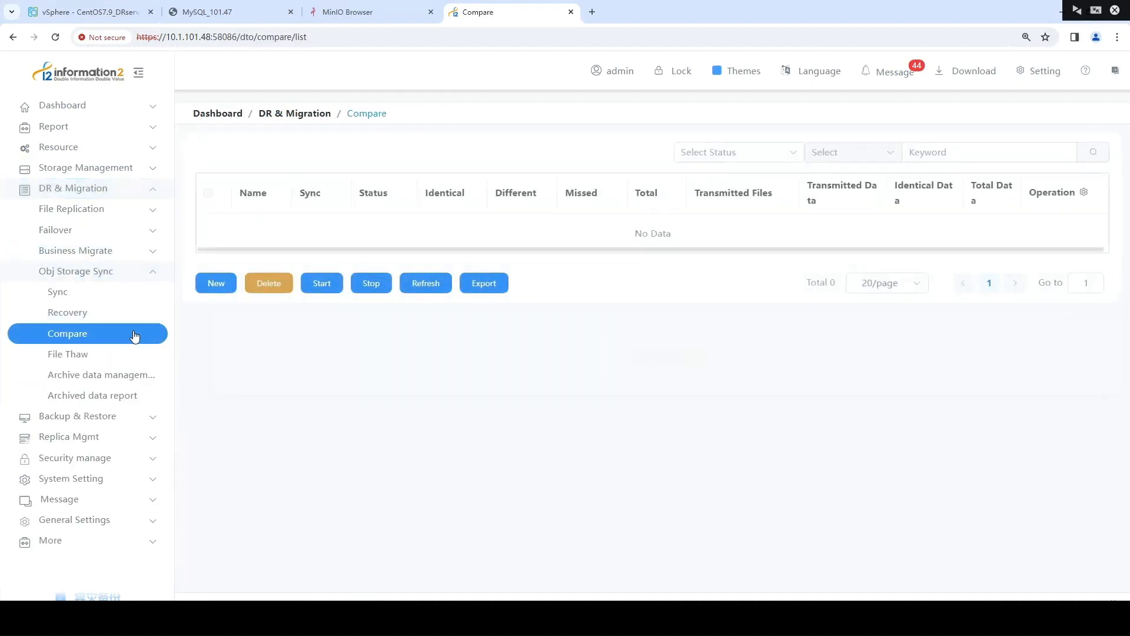
click(205, 283)
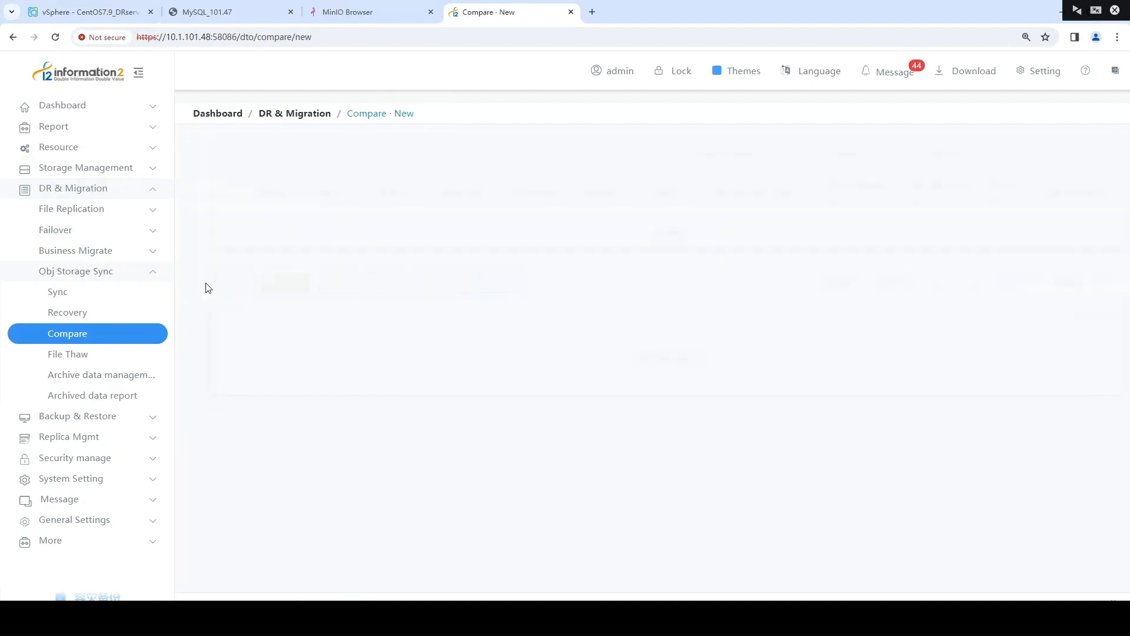
click(406, 226)
text(compare)
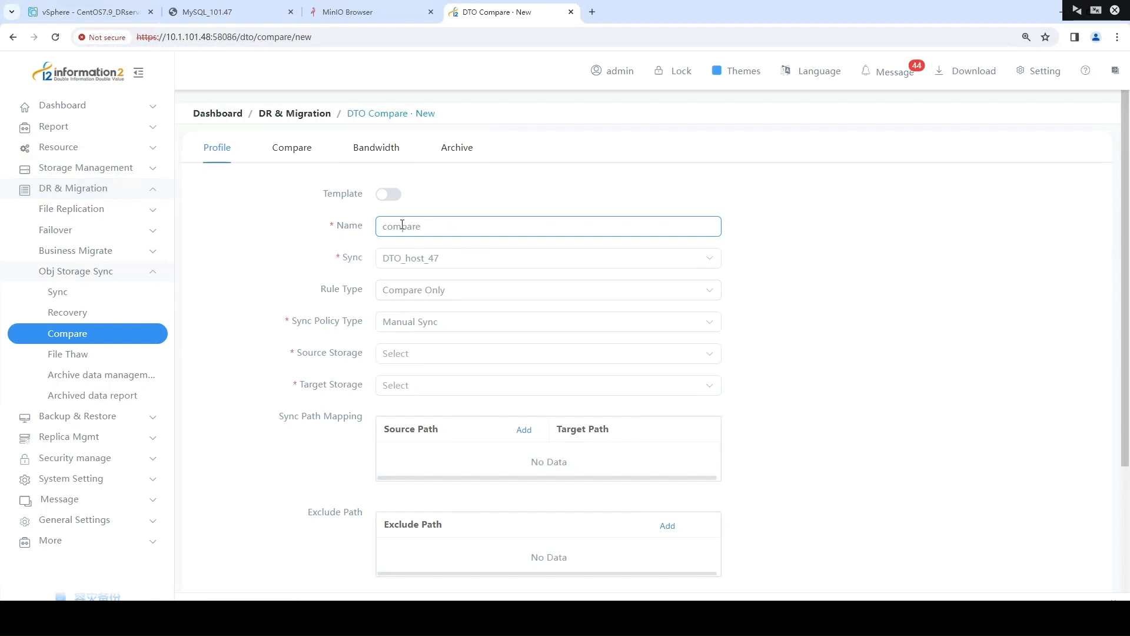
Set the rule type to Compare and Synchronize with Manual Sync, source storage local_compare and target storage minio_42
click(368, 294)
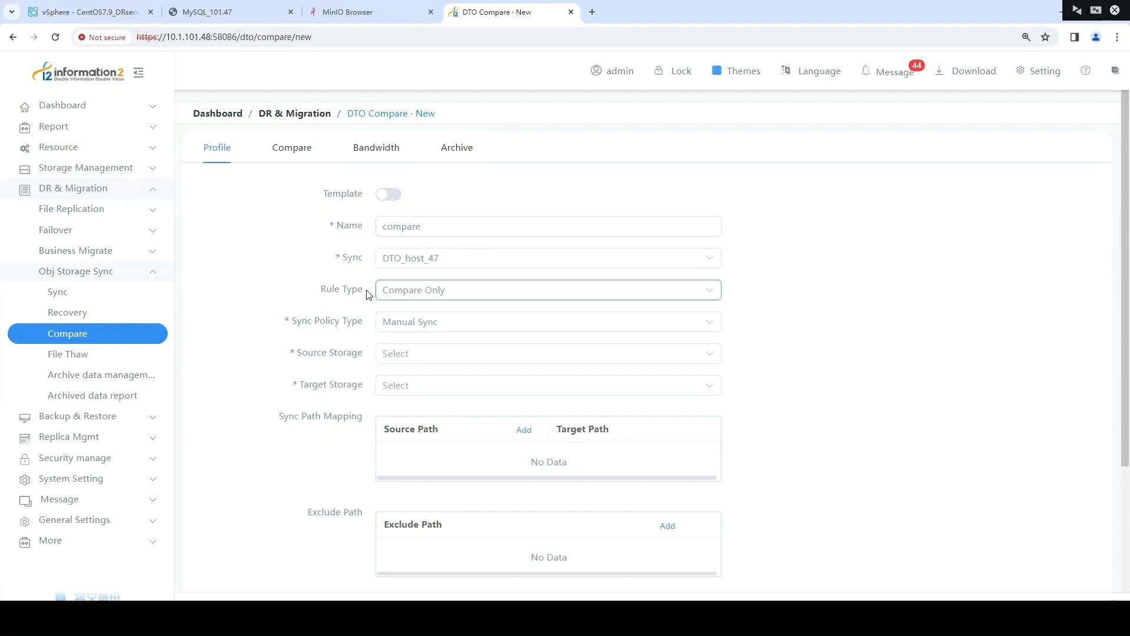
click(402, 294)
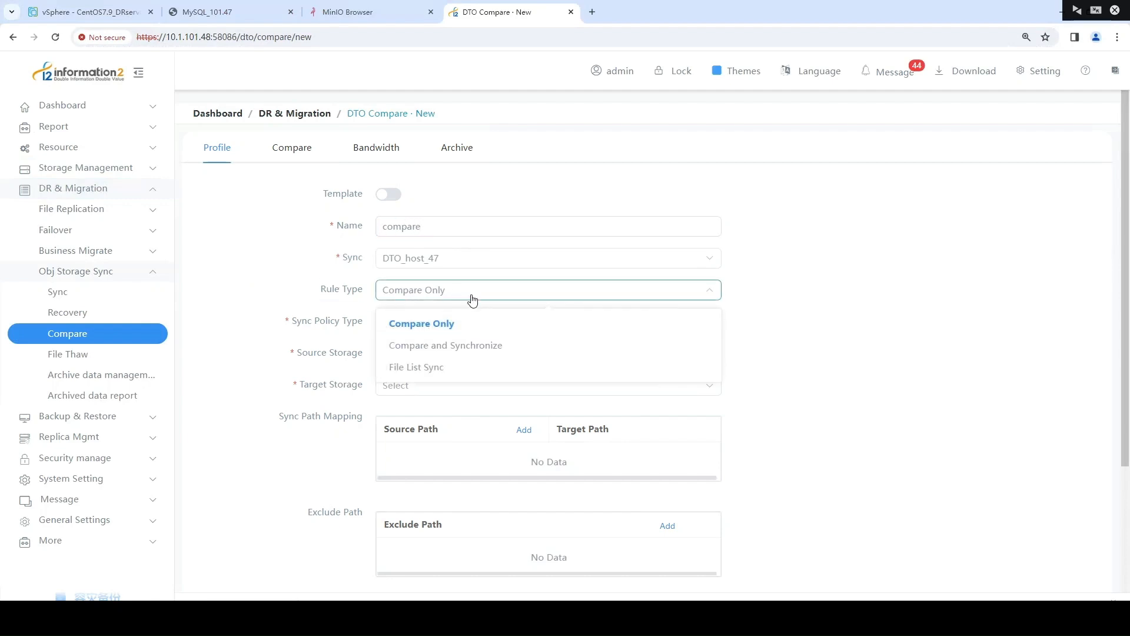
click(502, 351)
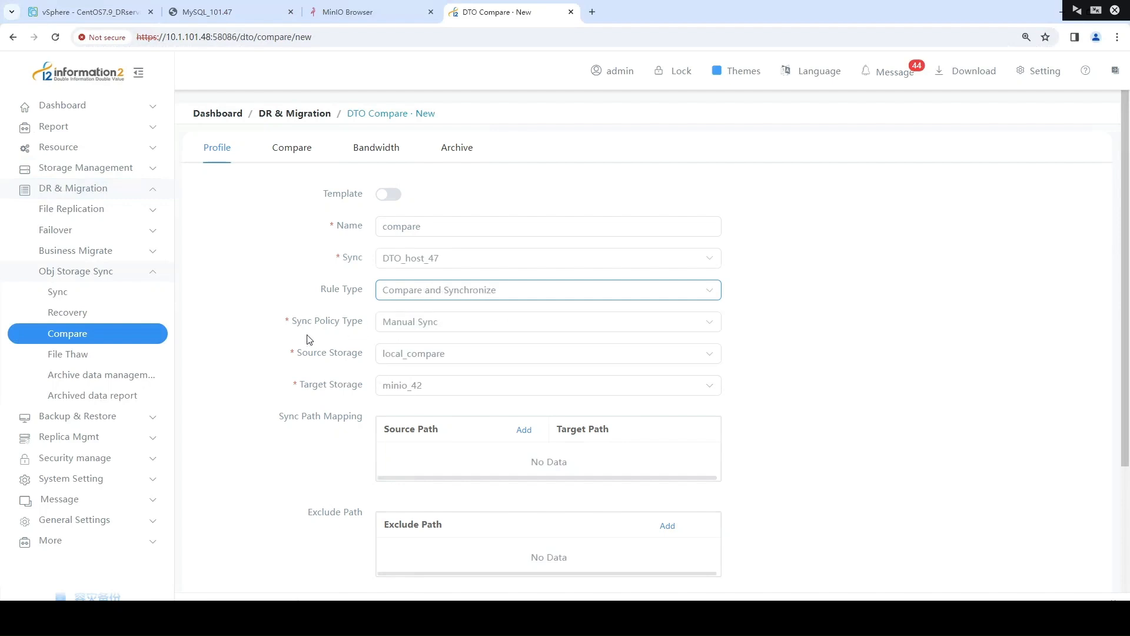
click(392, 323)
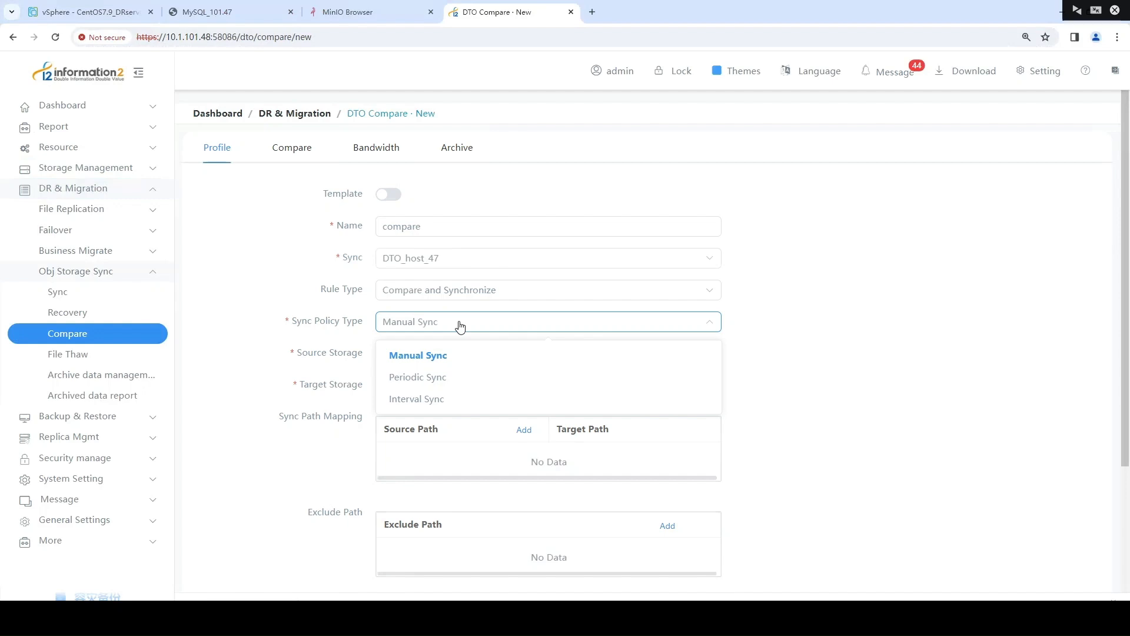
click(356, 338)
click(395, 356)
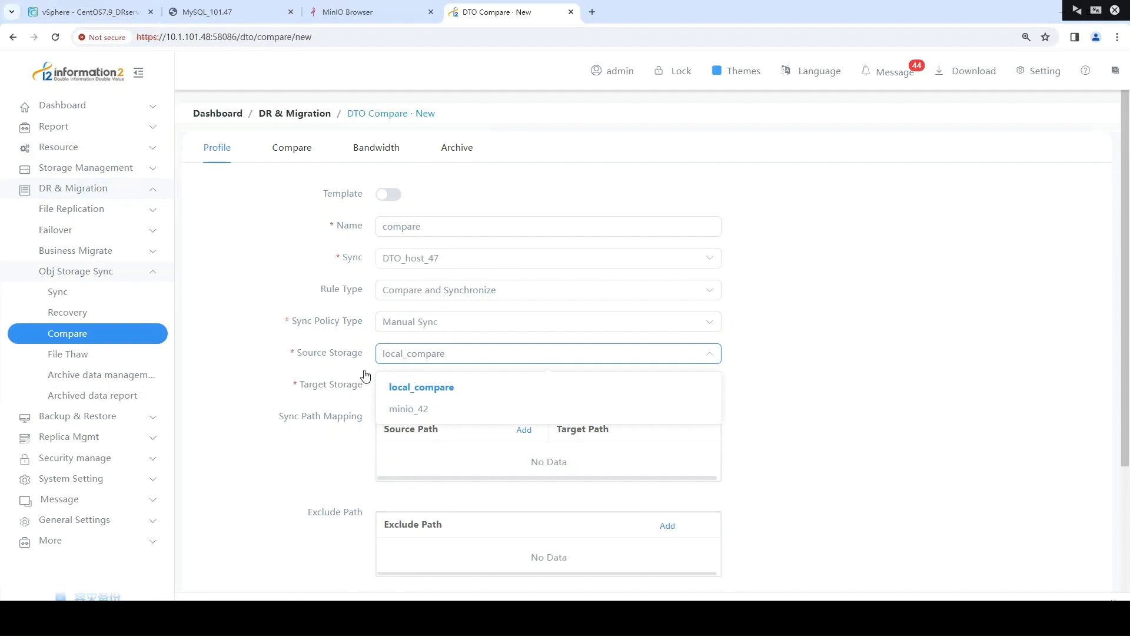
click(360, 389)
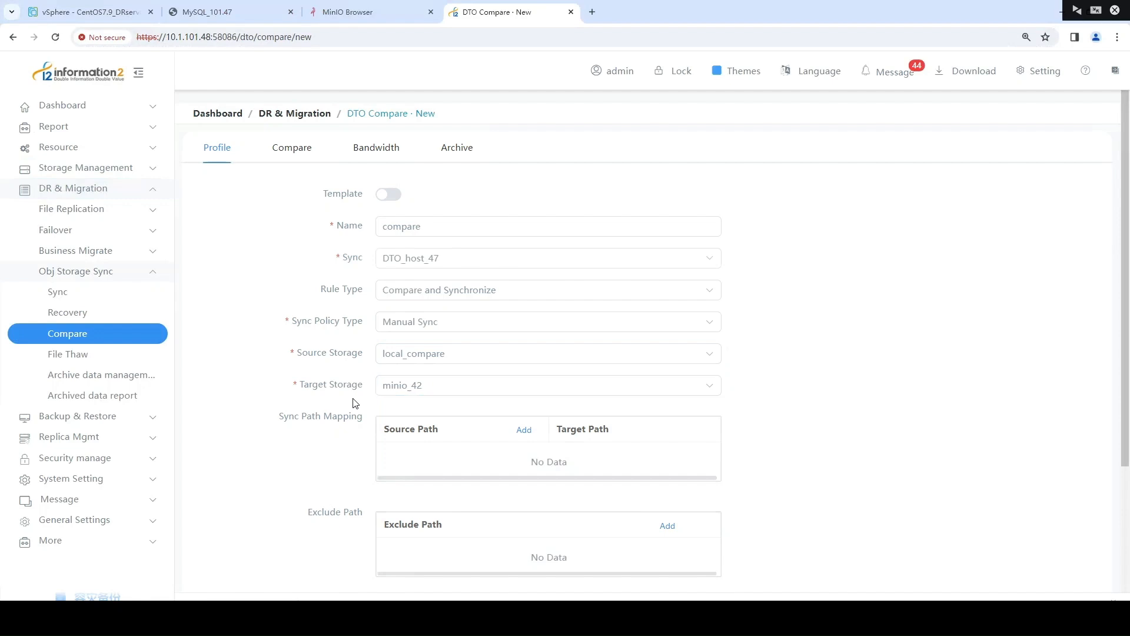
Add /root/i2dto/ as the source path in the sync path mapping
click(523, 430)
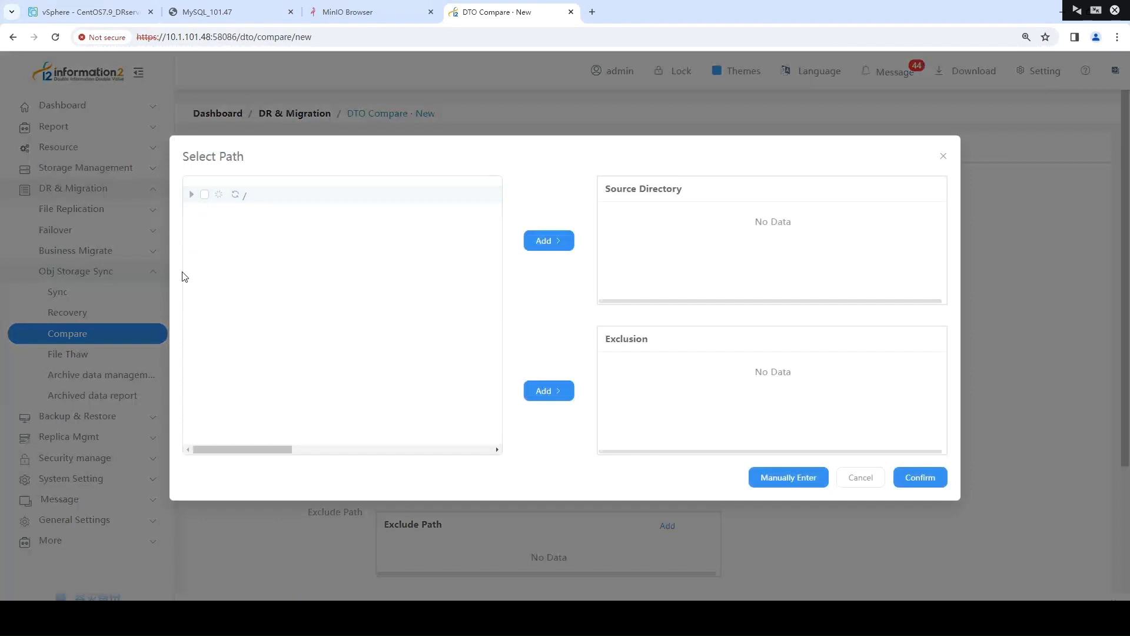
click(203, 331)
scroll(262, 361, down, 2)
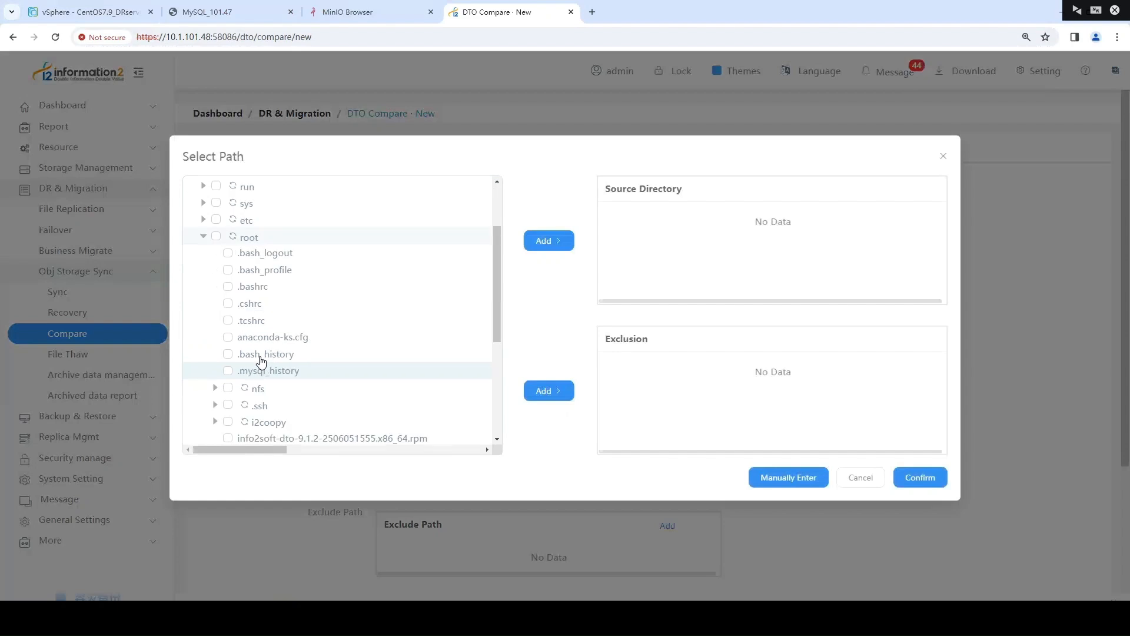
scroll(262, 360, down, 5)
click(227, 241)
click(549, 240)
click(918, 478)
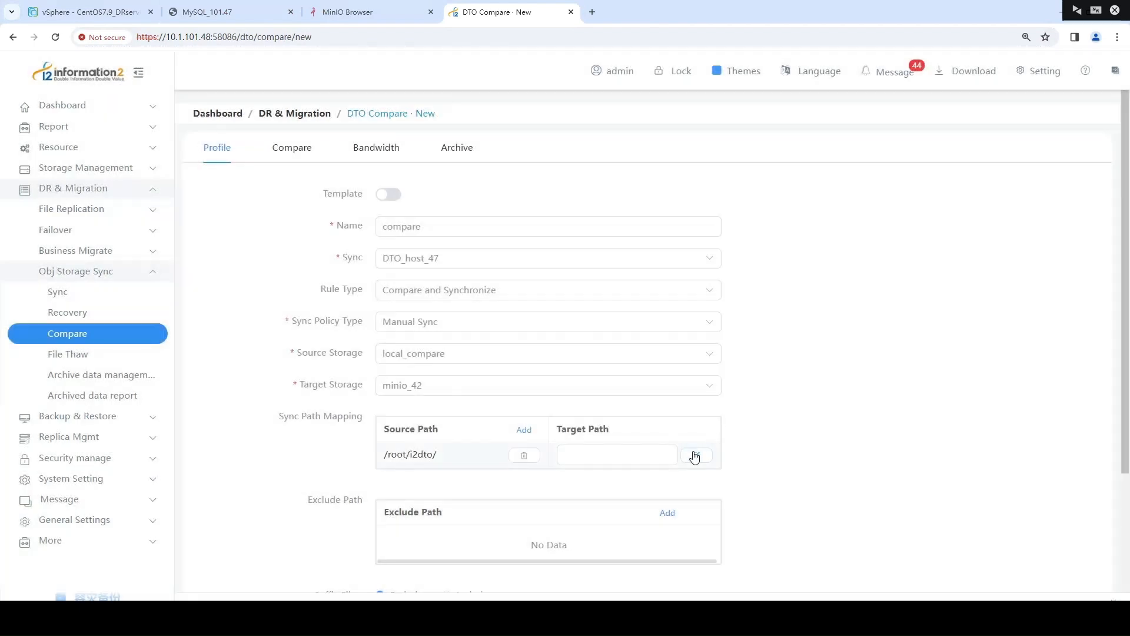
Set the target path for /root/i2dto/ to bucket:/
click(695, 457)
click(192, 196)
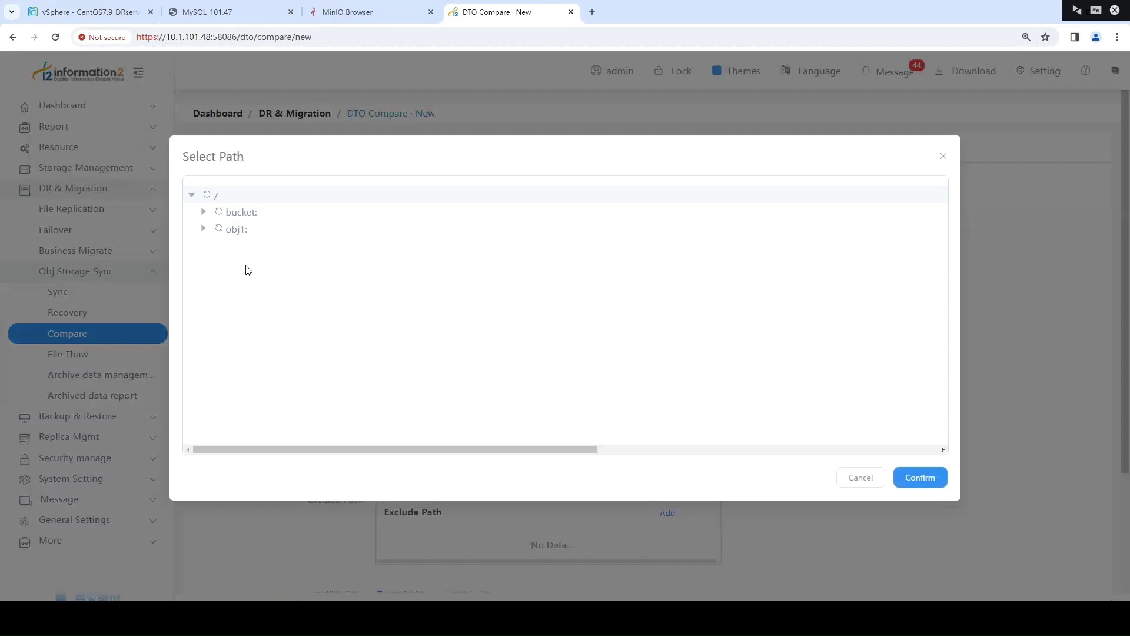
click(247, 213)
click(909, 478)
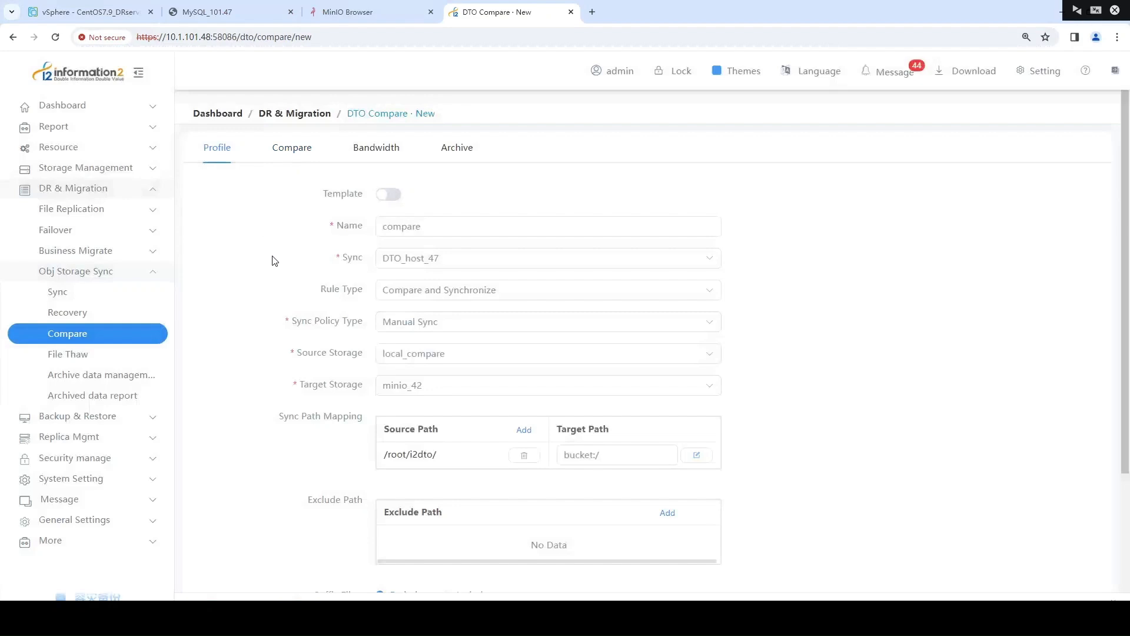
Try the Object Intelligent Comparision, MD5 Check and Ignore Target Files compare types, and set the type back to File Size
click(297, 156)
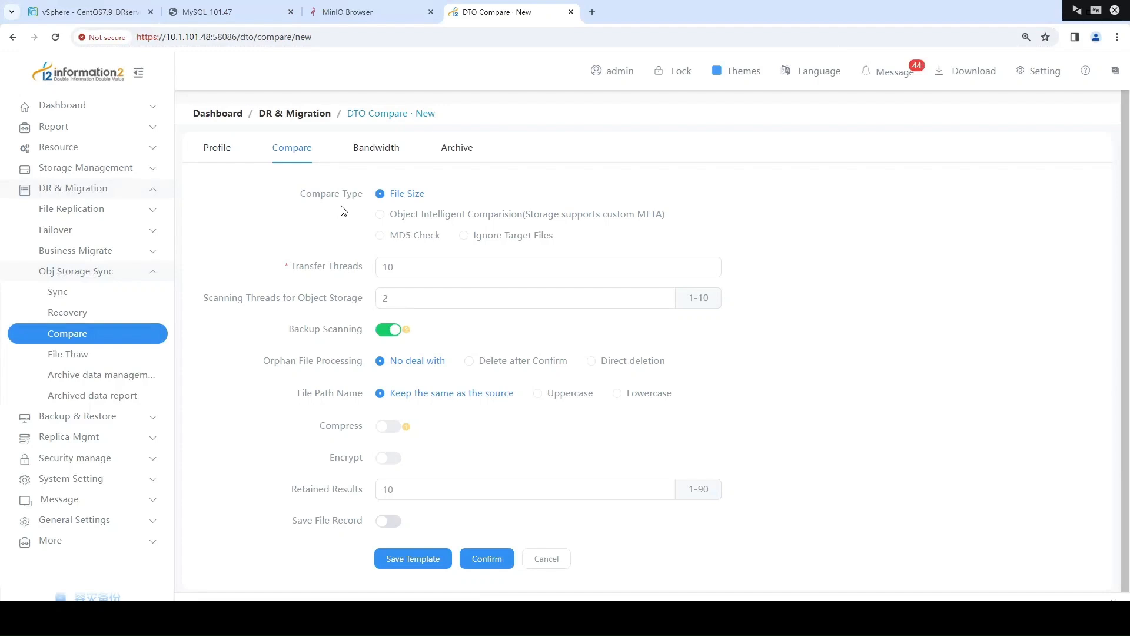
click(396, 214)
click(433, 238)
click(519, 238)
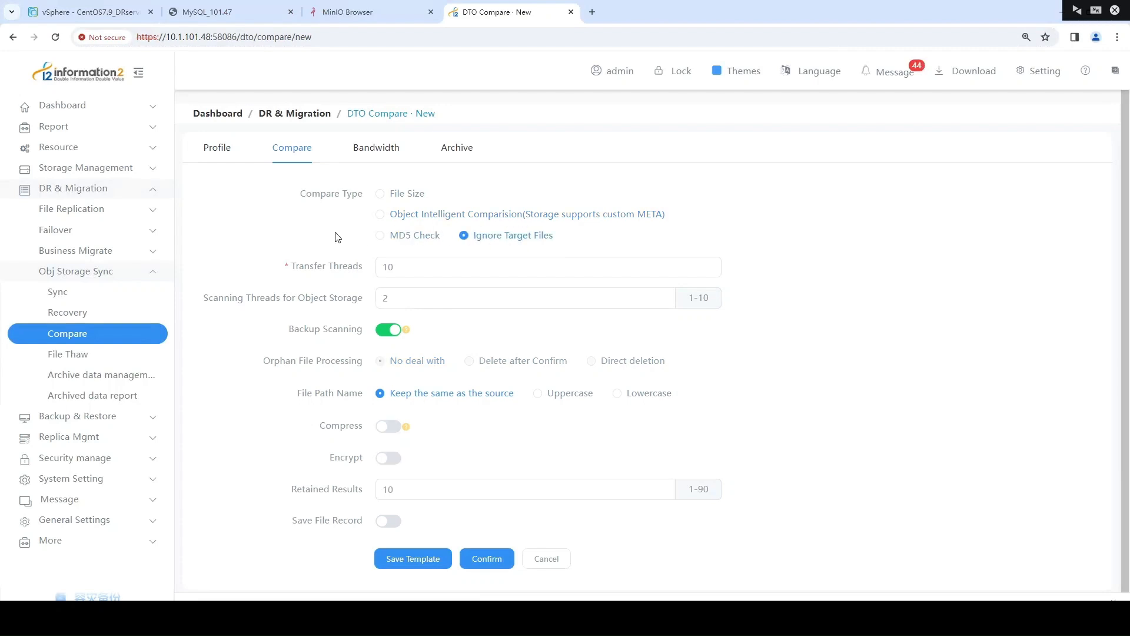
click(405, 194)
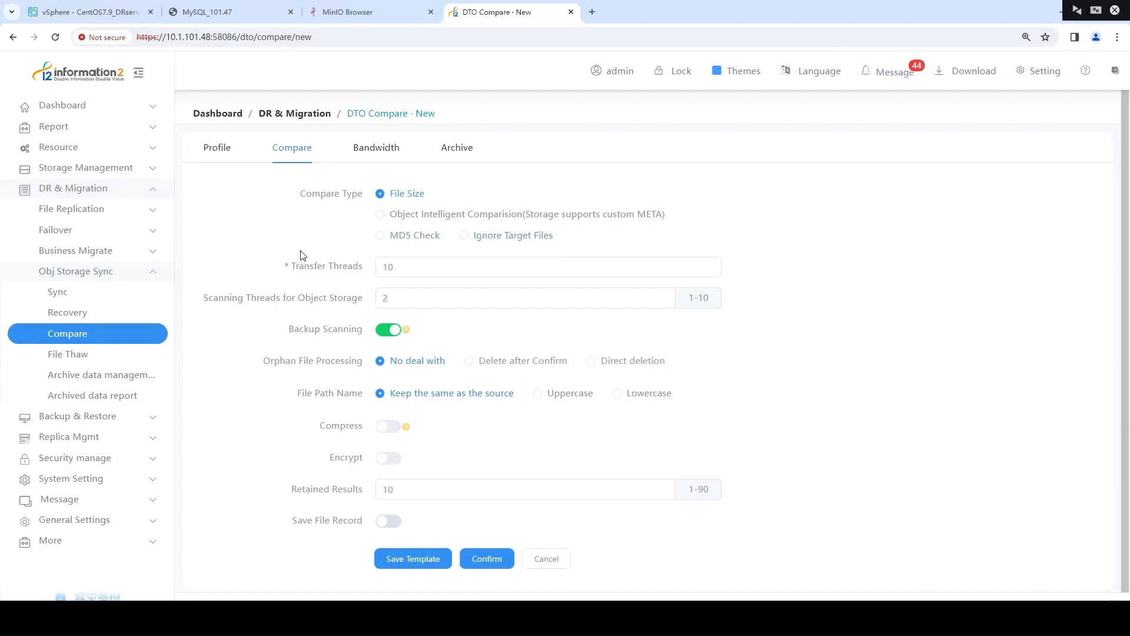
Enable archiving for the compare rule and set the archive time condition to 30
click(450, 155)
click(389, 195)
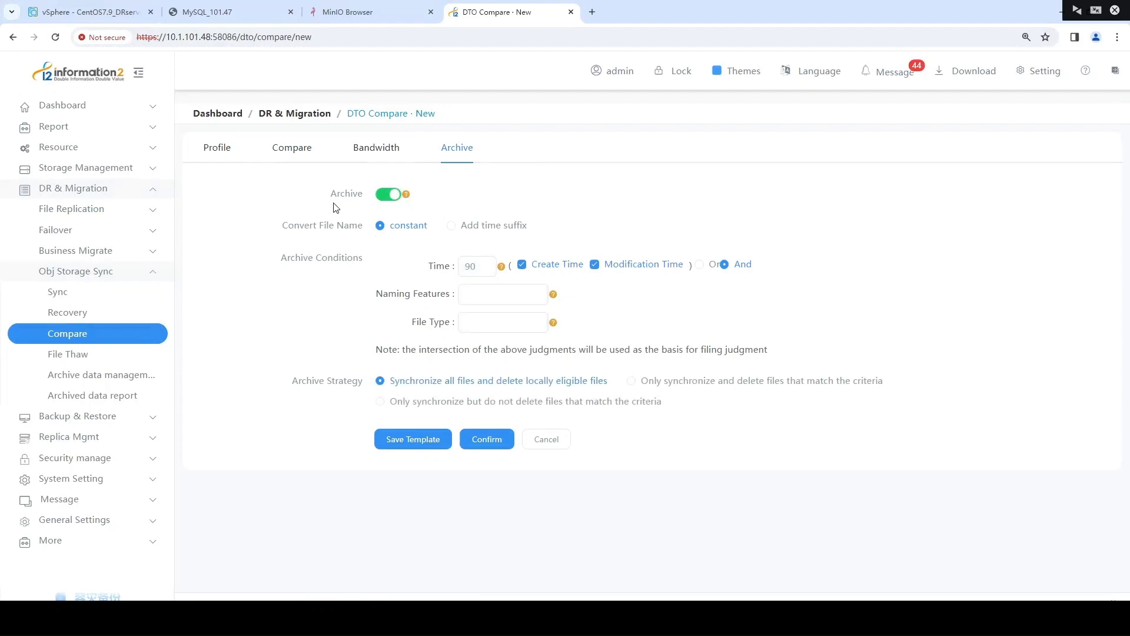
click(395, 196)
double_click(469, 266)
text(1)
key(BackSpace)
text(30)
Review the naming features and file type archive conditions, and save the compare rule
click(400, 329)
drag(454, 295, 375, 295)
drag(451, 323, 406, 325)
click(406, 326)
click(487, 441)
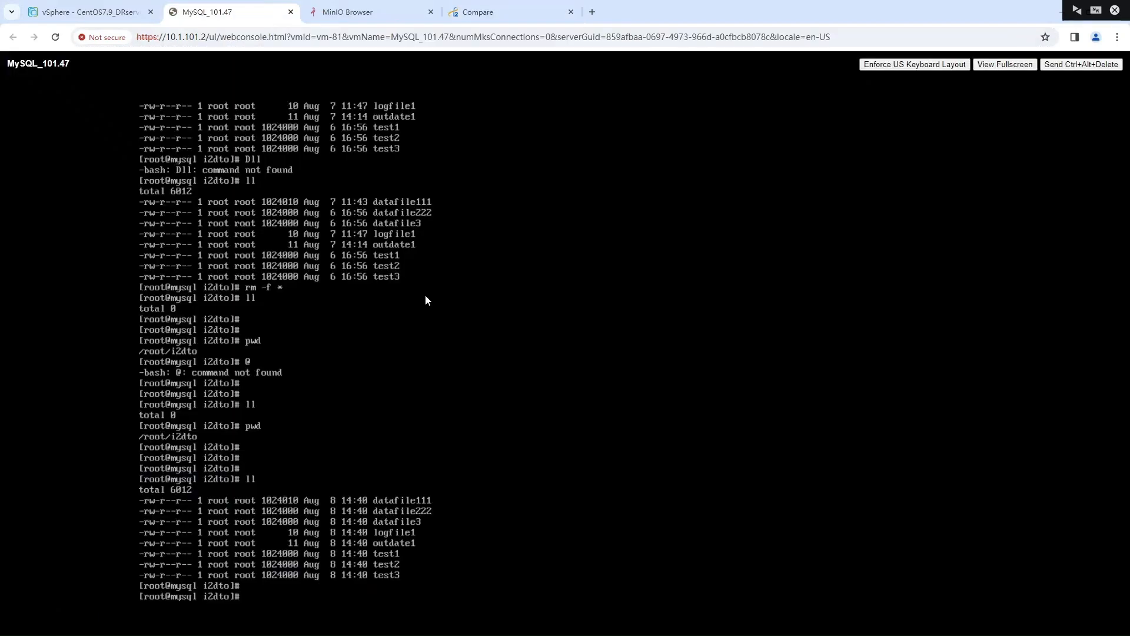
List the files in the MySQL_101.47 console, append "123123123" to logfile1 and display that file's contents
key(Return)
text(ll)
key(Return)
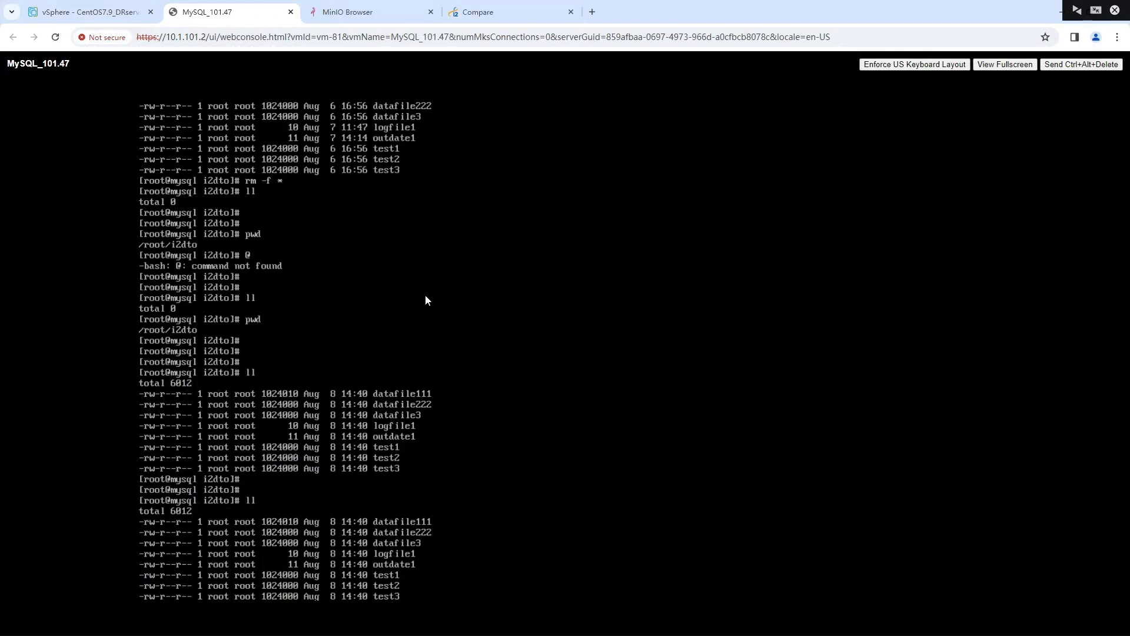
text(echo "123123123" >> logfile1)
key(Return)
text(cat logfile1)
key(Return)
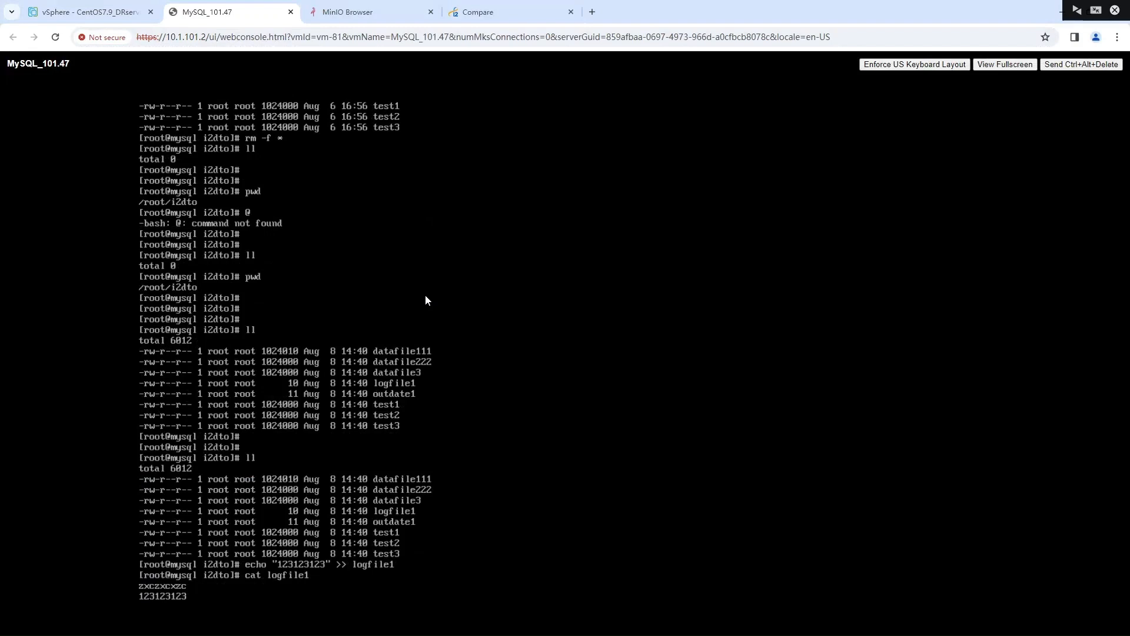
text(date -s "20201010 10:00:00")
key(Return)
text(date)
key(Return)
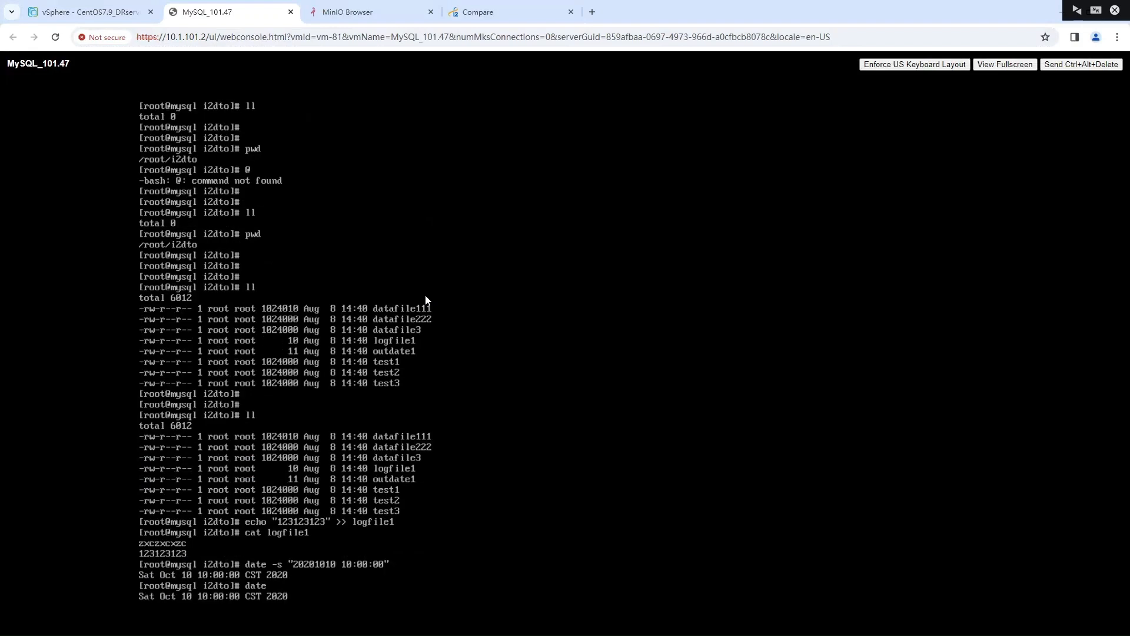
Write "000000000" into the new files testfile1 and testfile2, and list the directory
text(echo "000000000" >> testfile1)
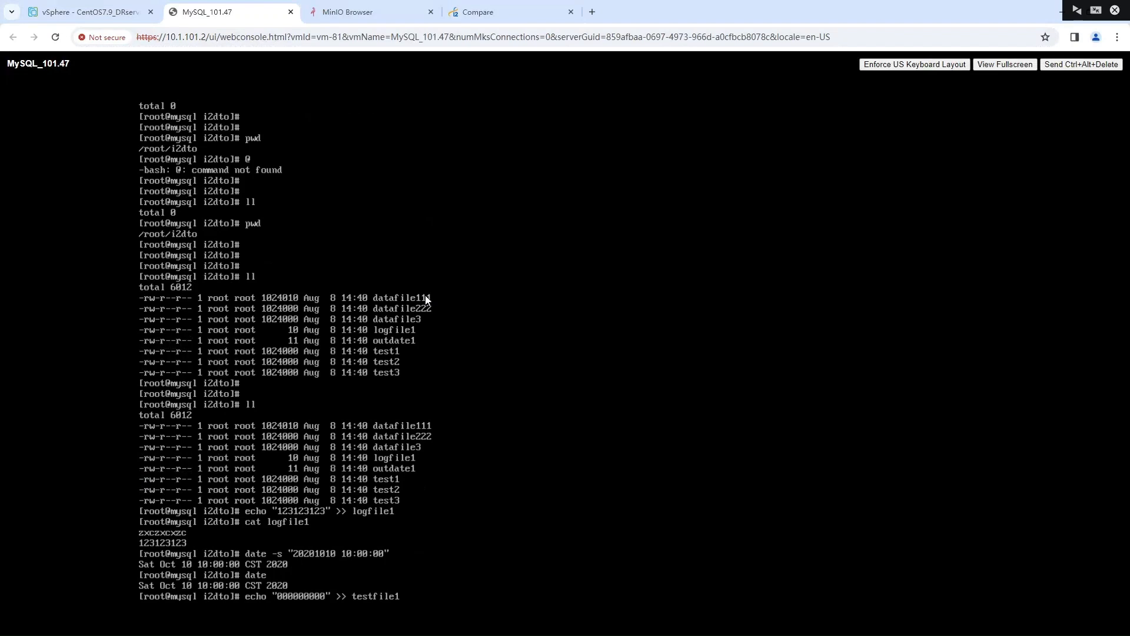
key(Return)
key(Up)
key(BackSpace)
text(2)
key(Return)
text(ll)
key(Return)
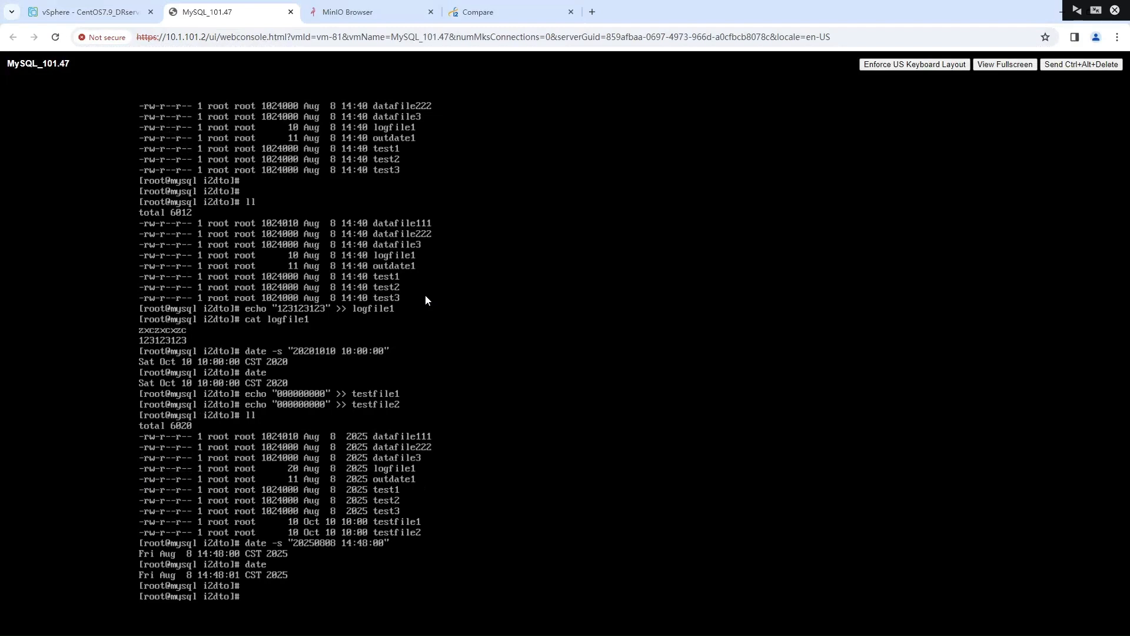
Return to the compare rule list in the information2 console and start the "compare" rule
click(494, 13)
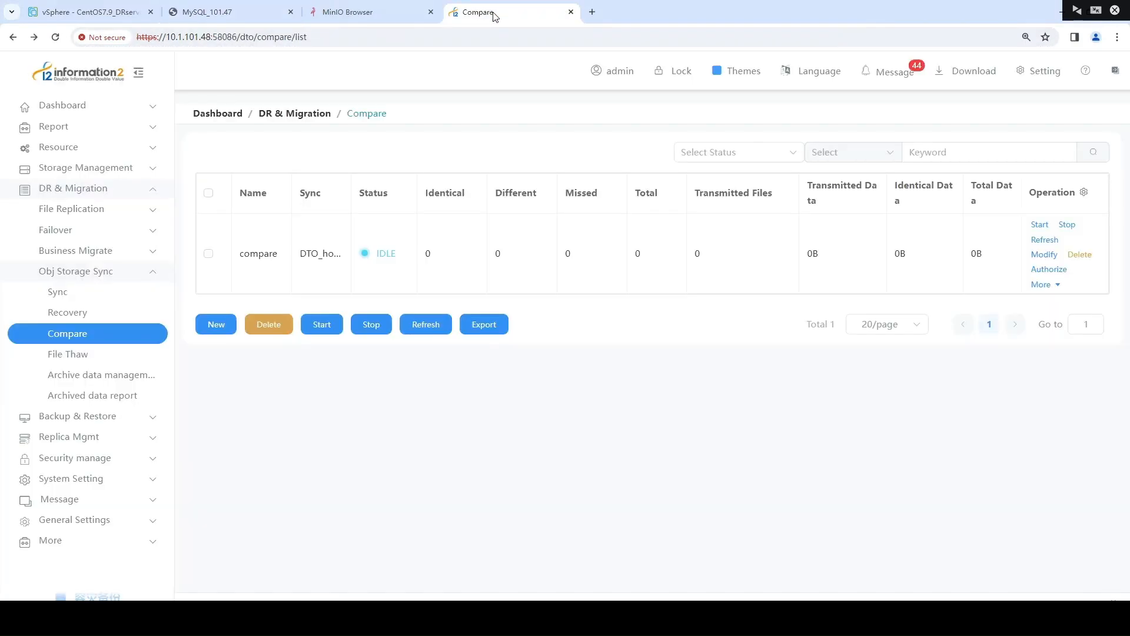
click(1039, 224)
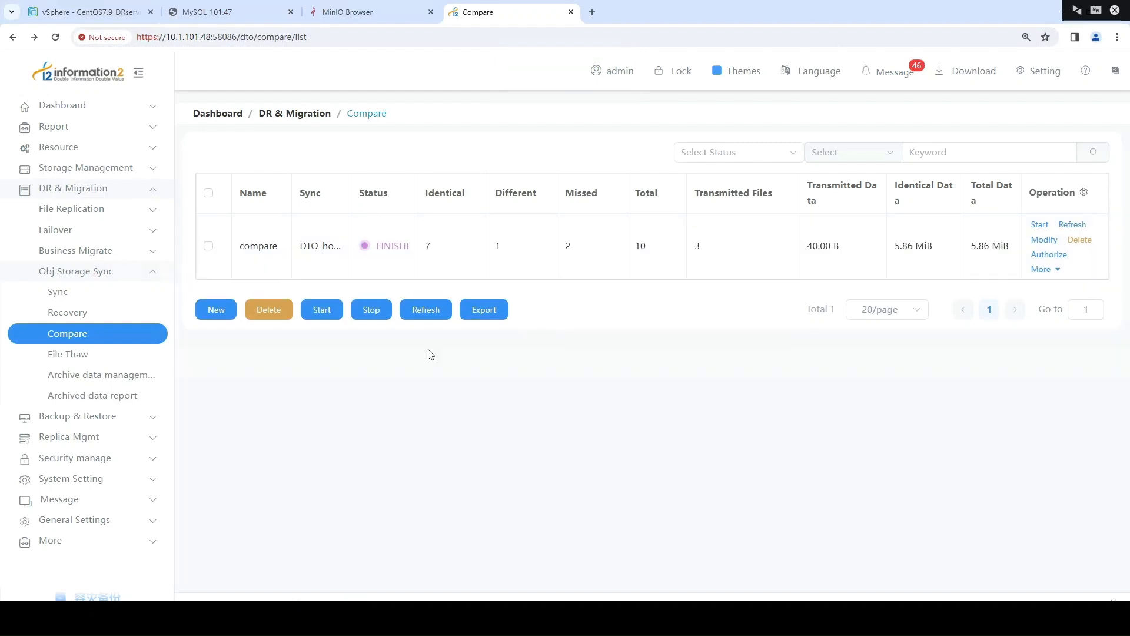
Check the "compare" rule's status and examine the sizes and modified times of testfile1, testfile2 and logfile1 in the MinIO Browser's bucket
drag(375, 247, 442, 242)
click(620, 307)
click(369, 11)
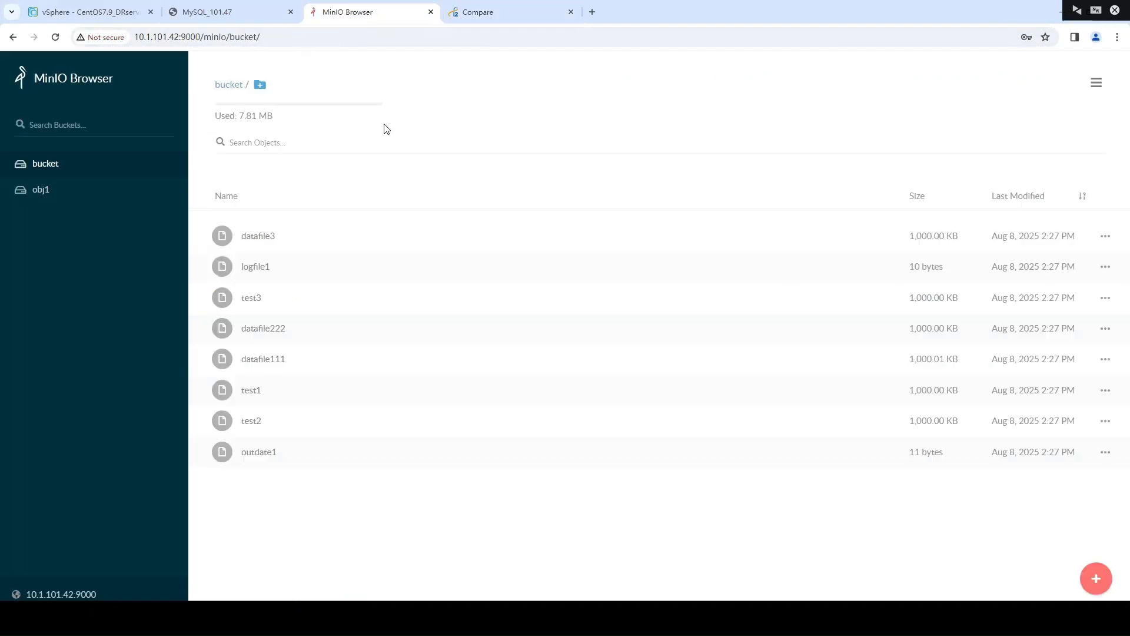
click(40, 189)
click(82, 168)
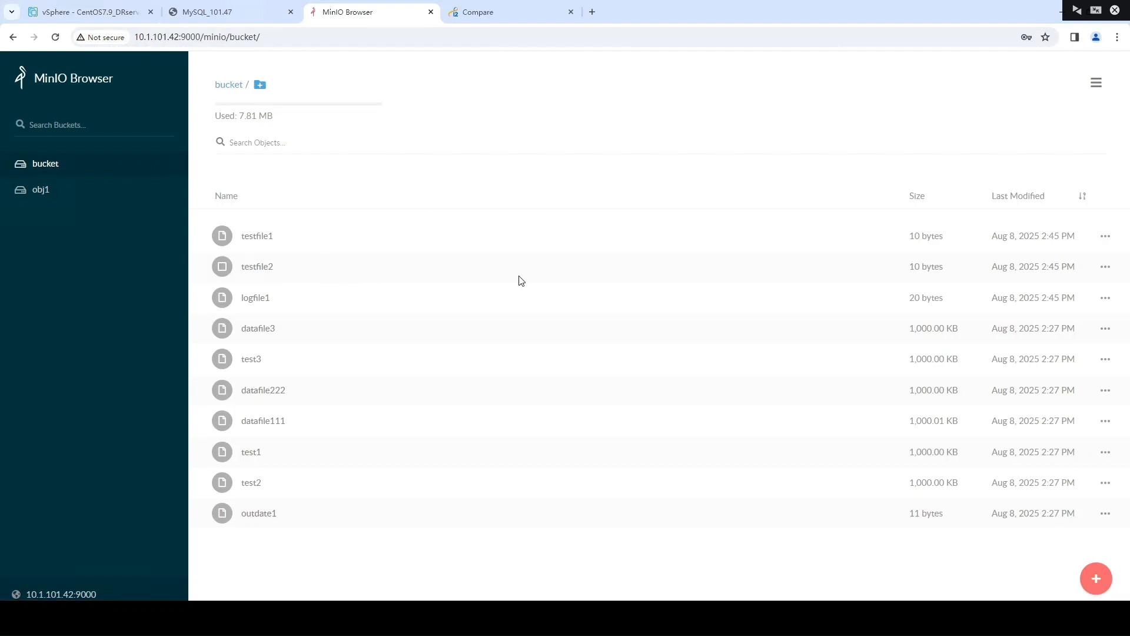
drag(991, 301, 1077, 302)
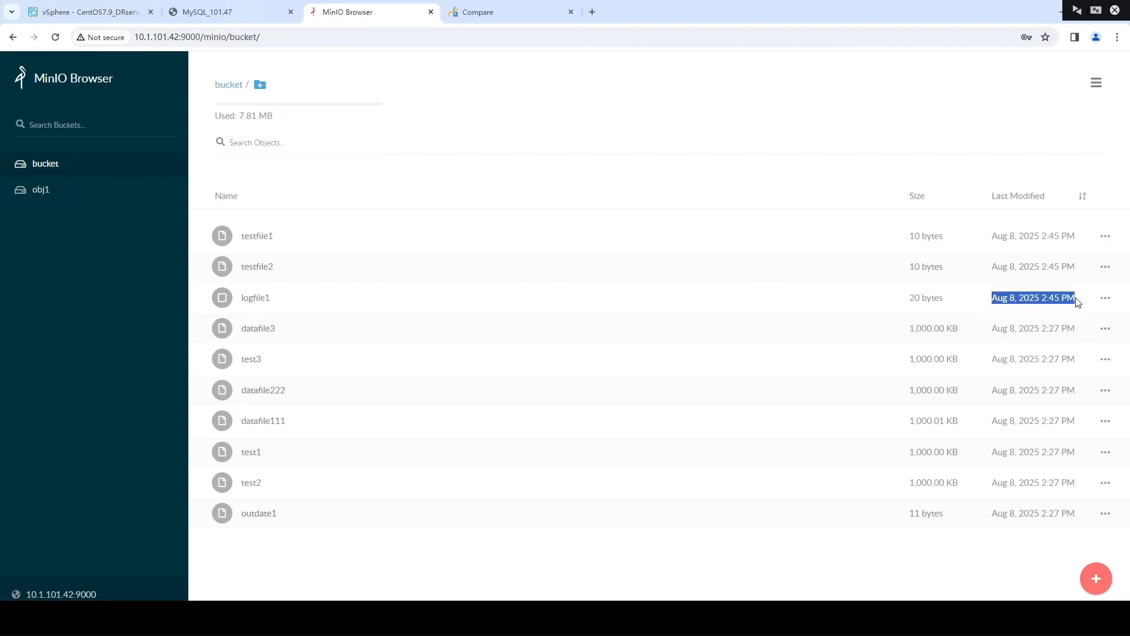
click(1077, 301)
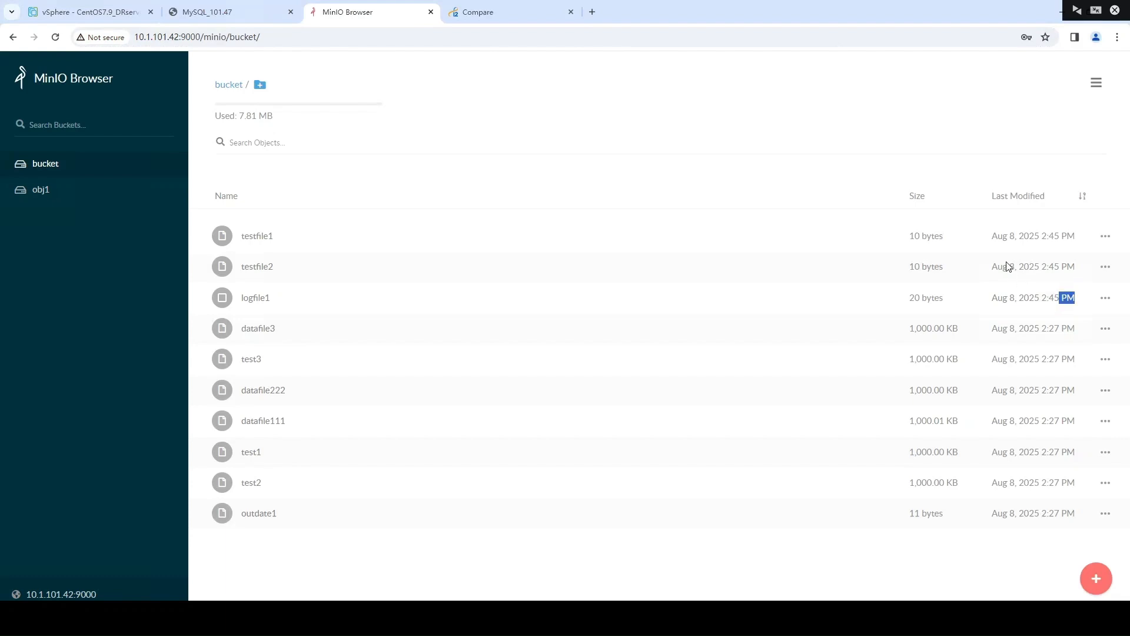
drag(1009, 268, 983, 237)
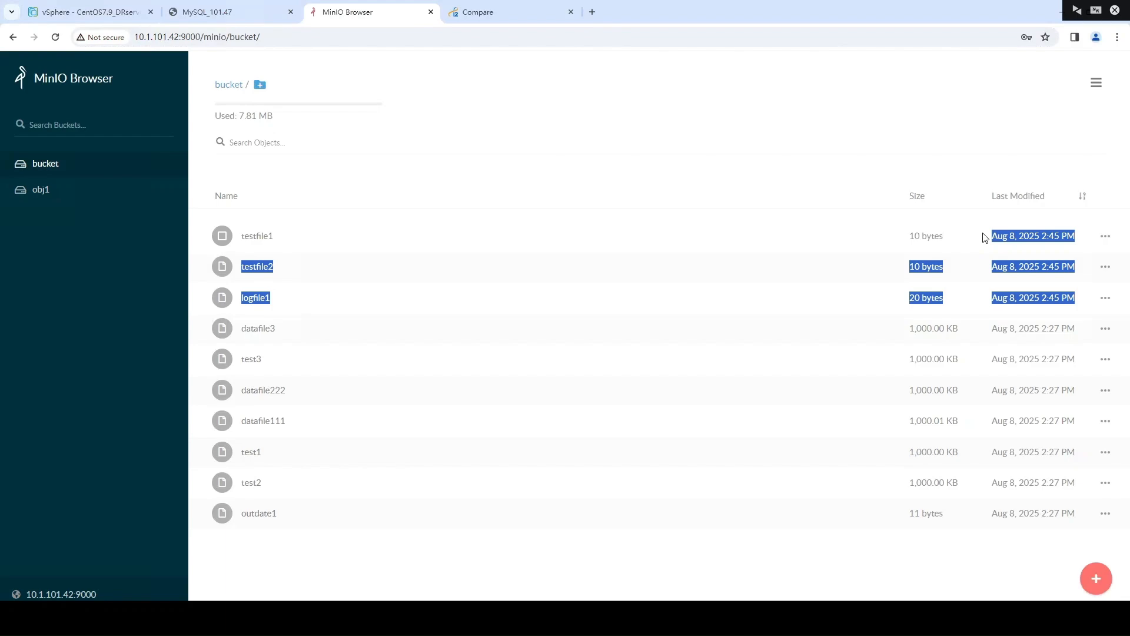
Switch to the MySQL_101.47 console and list the i2dto directory with ll
click(253, 12)
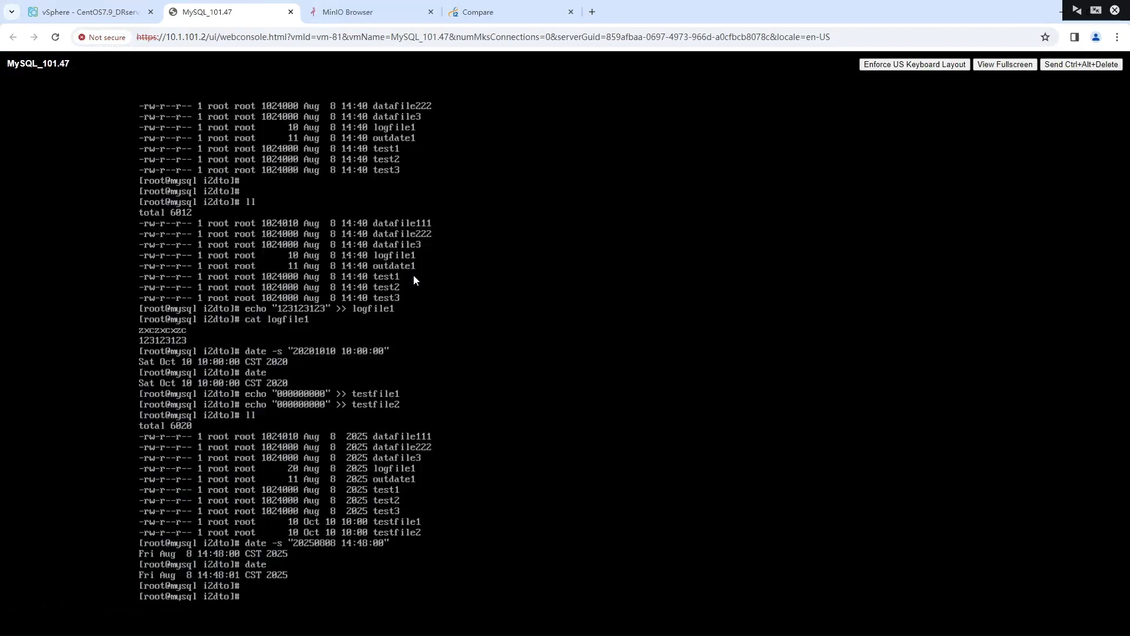
text(ll)
key(Return)
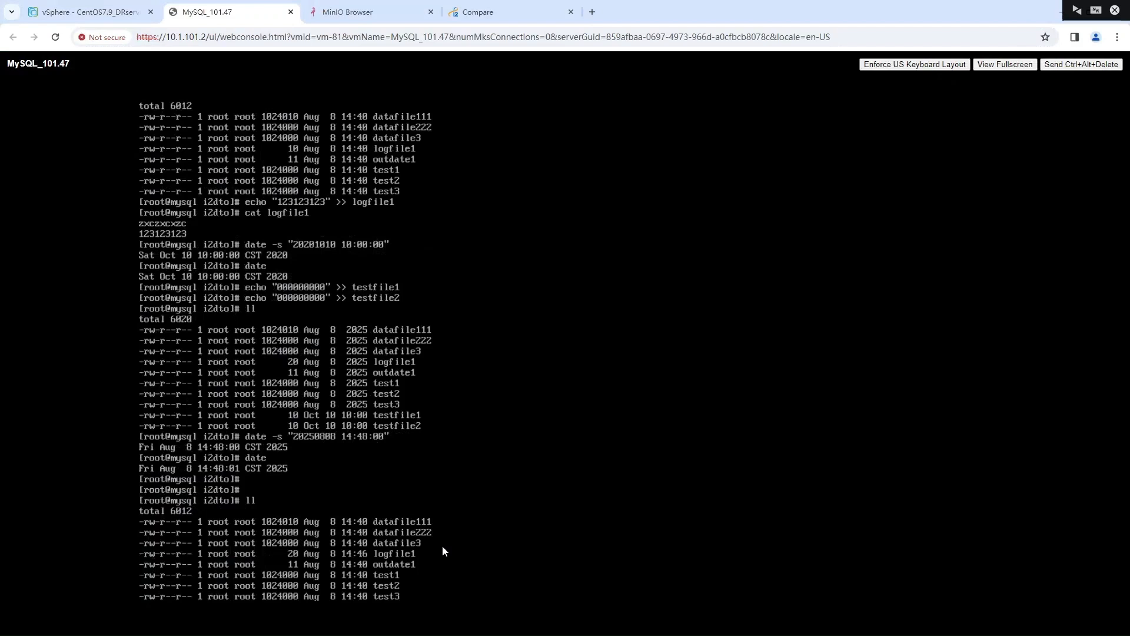
Return to the information2 console and run Back Source on /root/i2dto/testfile1 and /root/i2dto/testfile2 from the archives of DTO host DTO_host_47
click(483, 12)
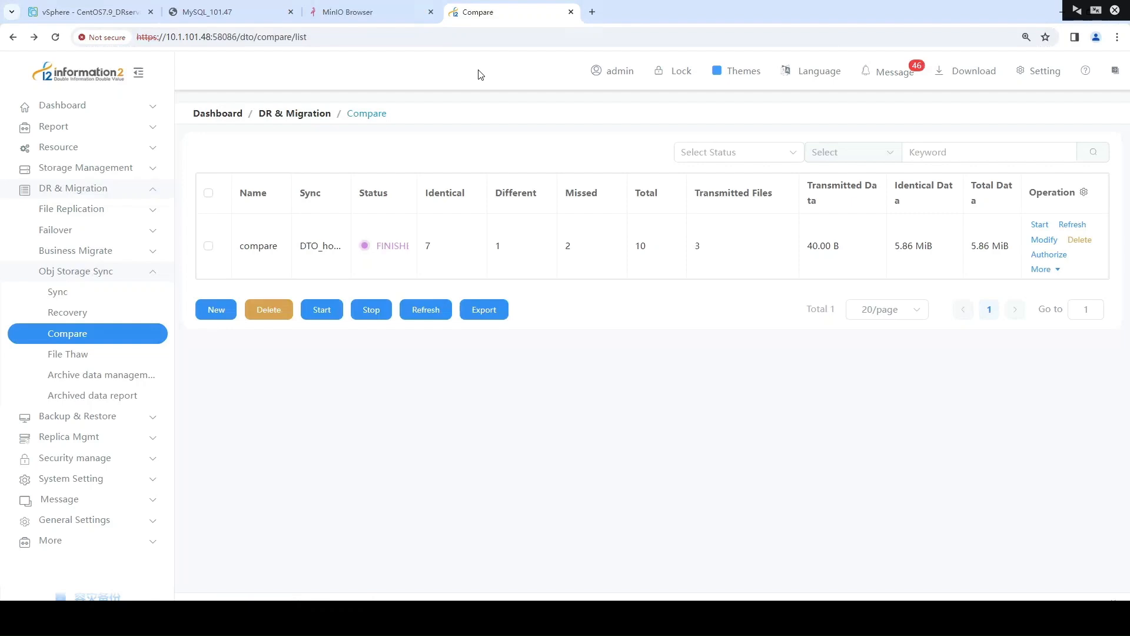
click(135, 155)
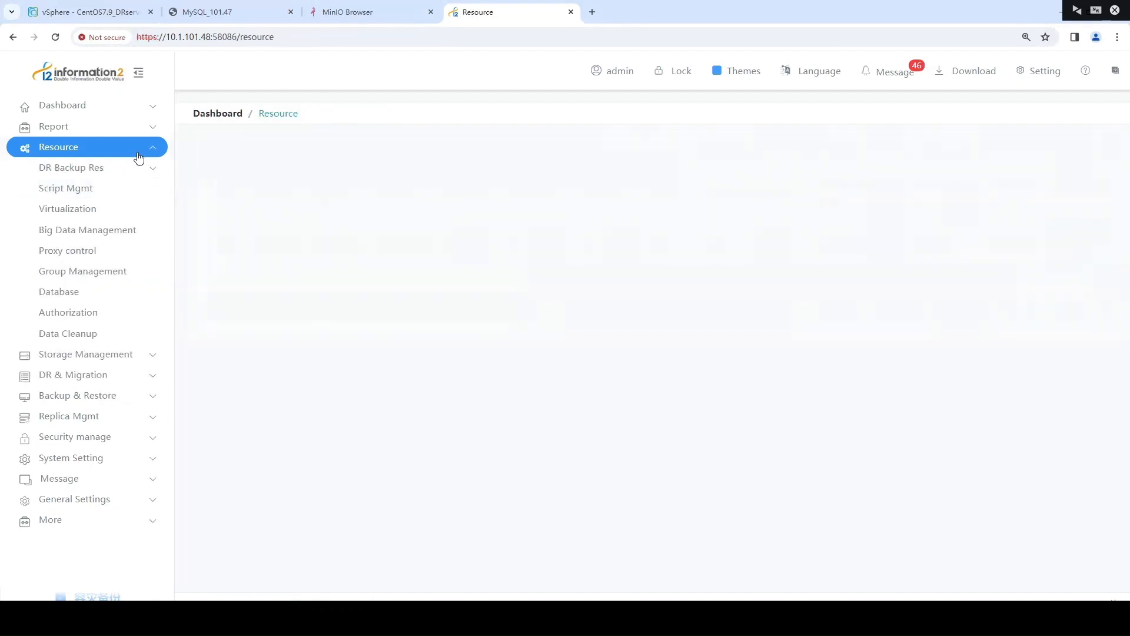
click(139, 171)
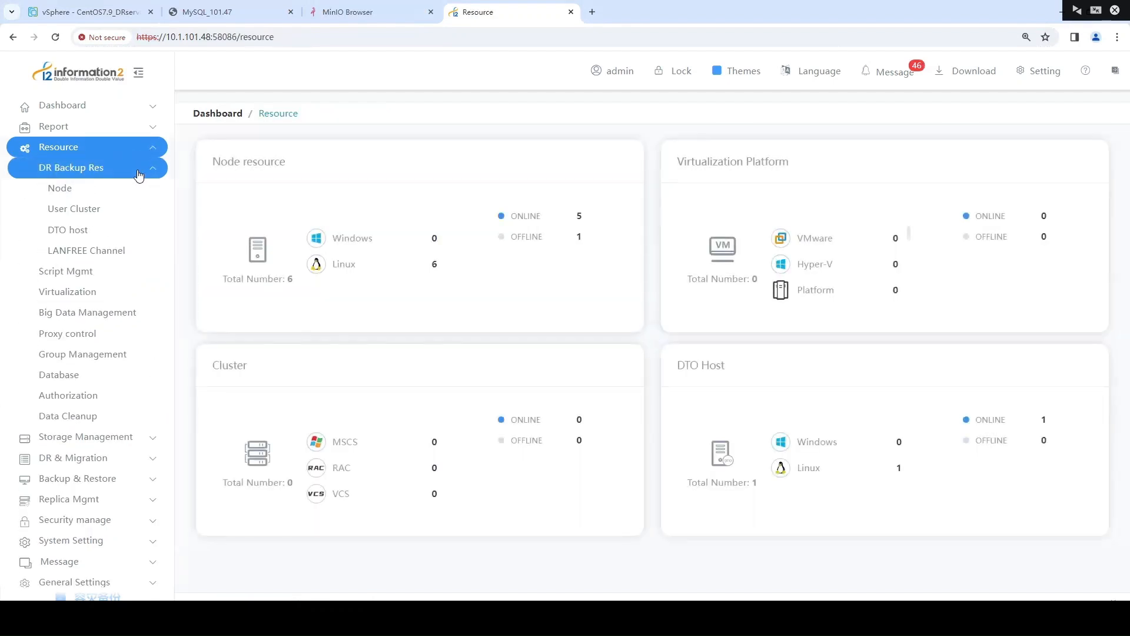
click(112, 235)
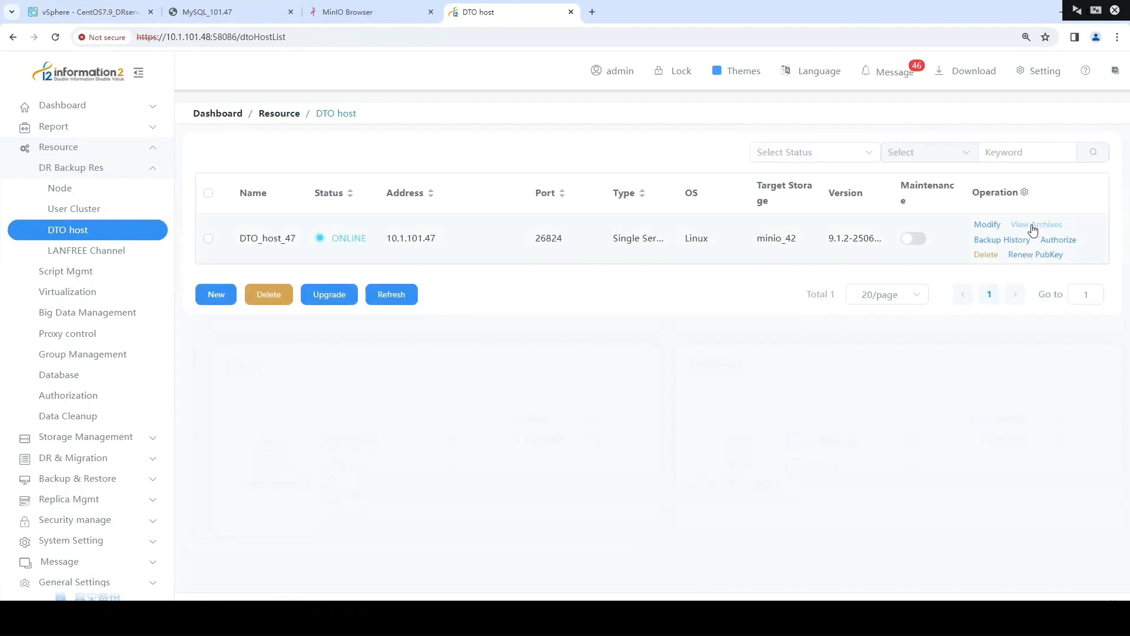
click(1033, 228)
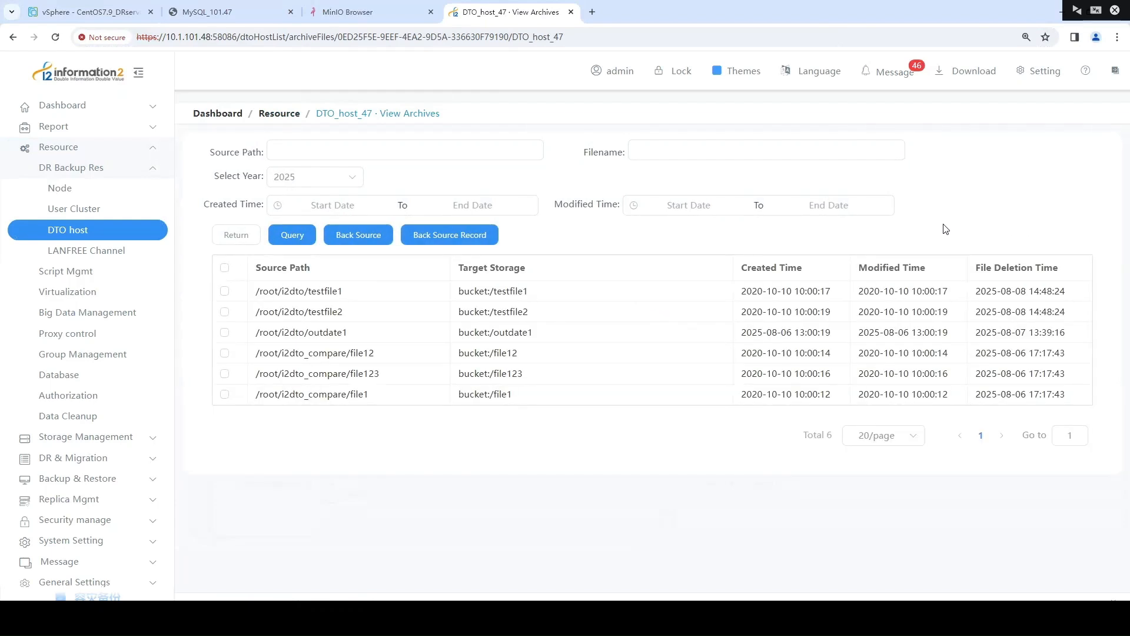
click(224, 290)
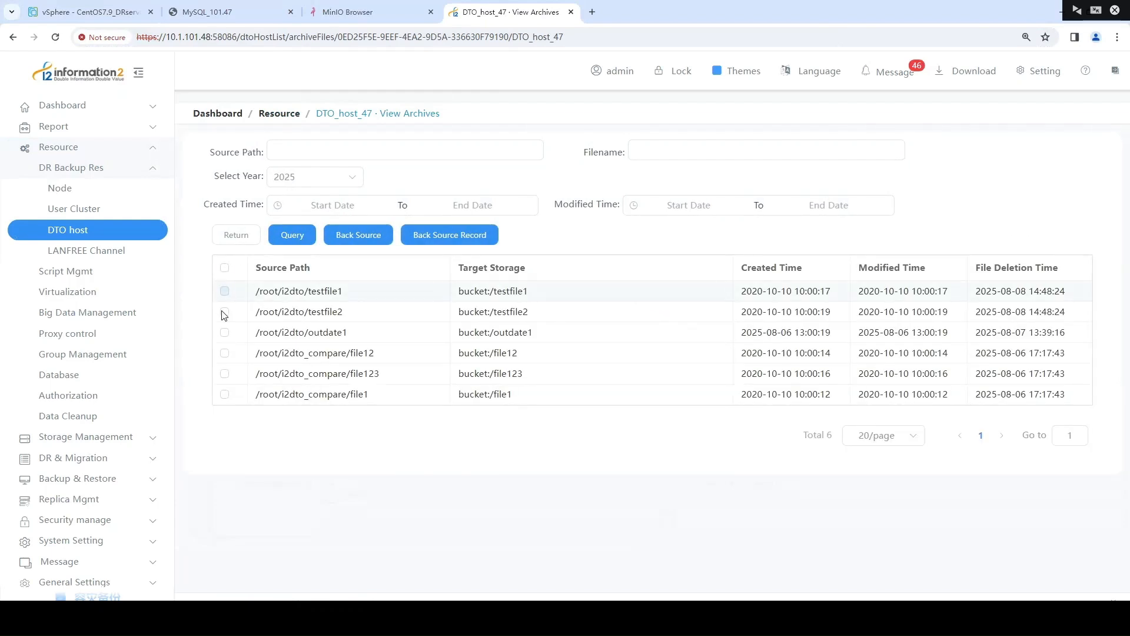
click(223, 312)
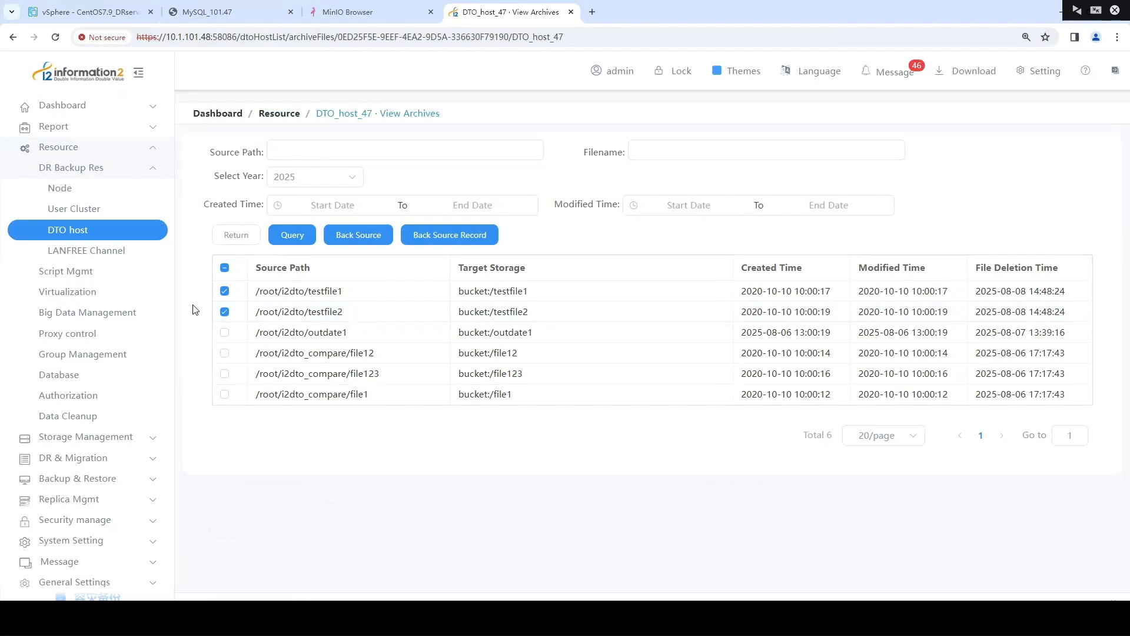
click(371, 237)
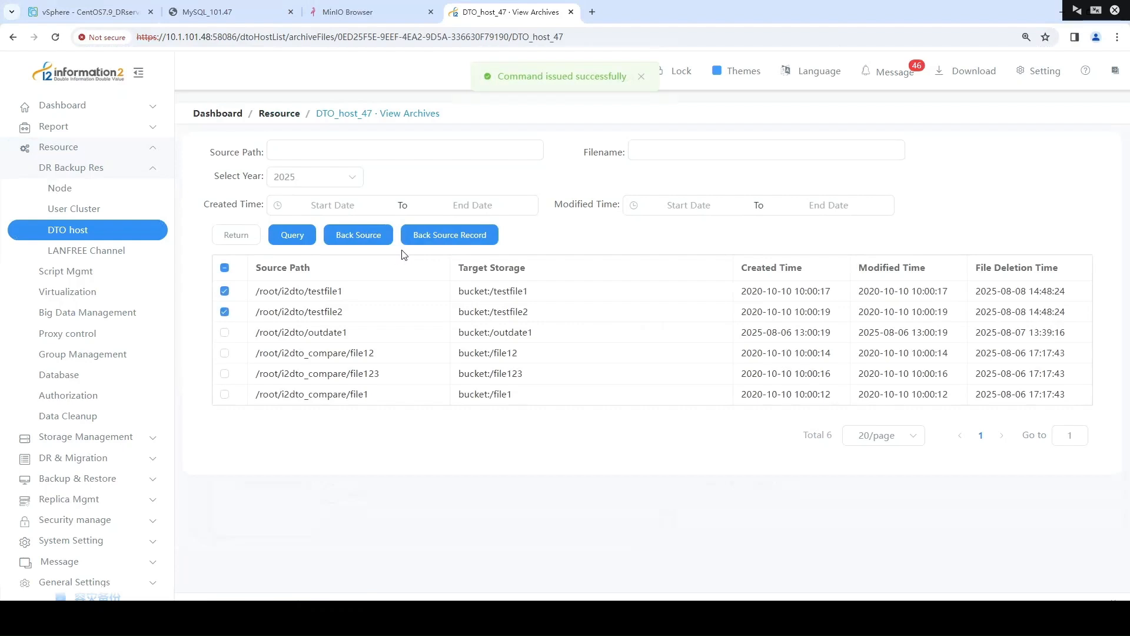
Open the Back Source Record and check the results for testfile1 and testfile2
click(469, 235)
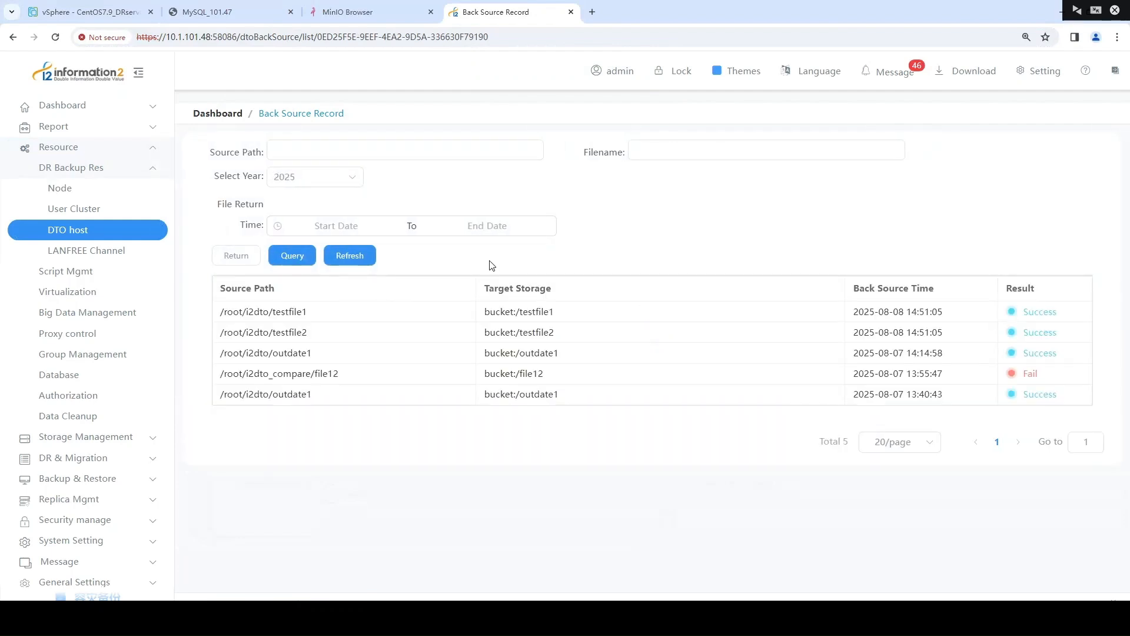
drag(1063, 333, 1010, 312)
click(836, 237)
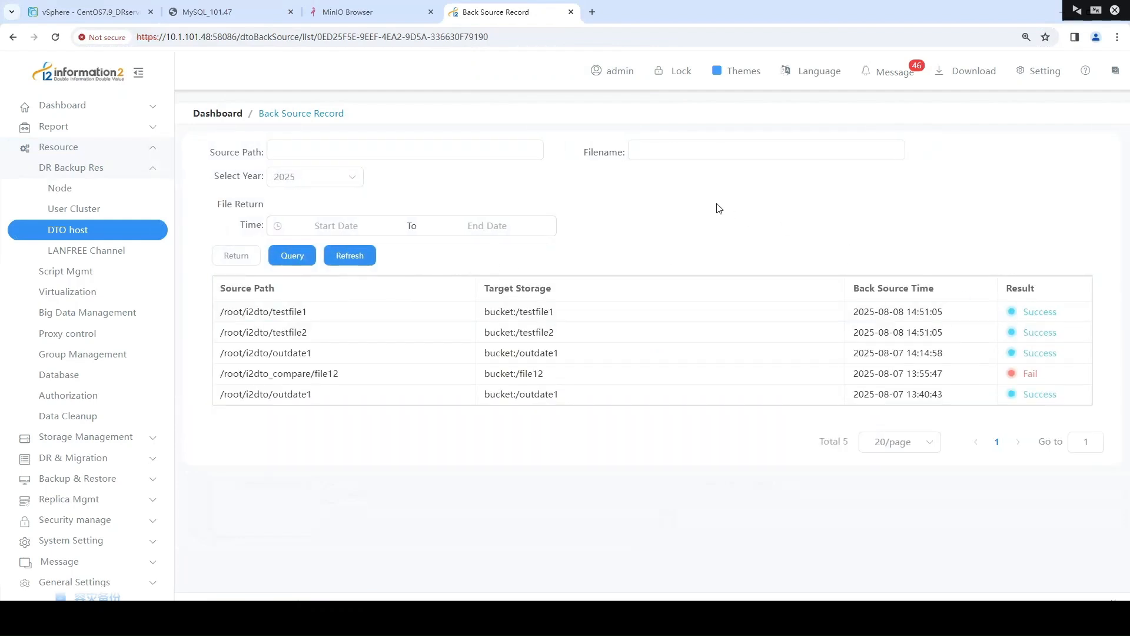
Switch back to the MySQL_101.47 console
click(221, 13)
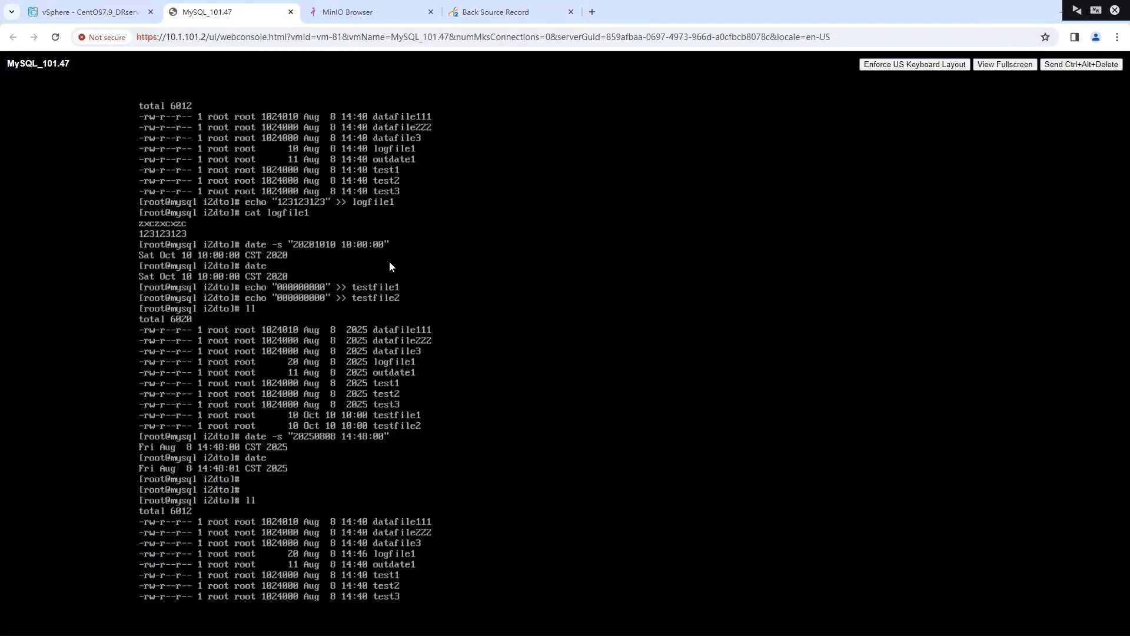